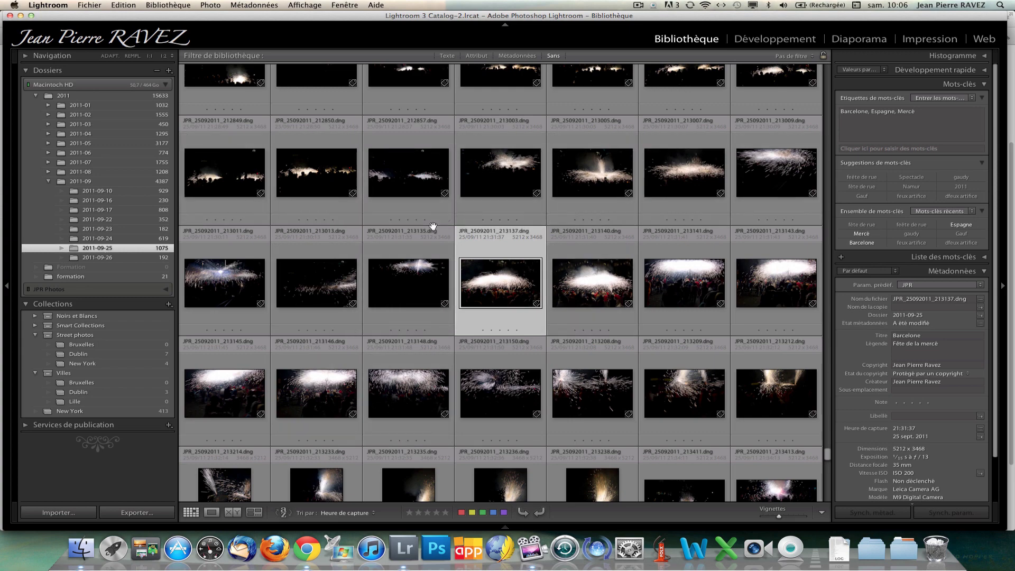
In the thumbnail cells, replace the file name label with Titre and the capture date label with Nom du fichier
scroll(323, 196, "up", 2)
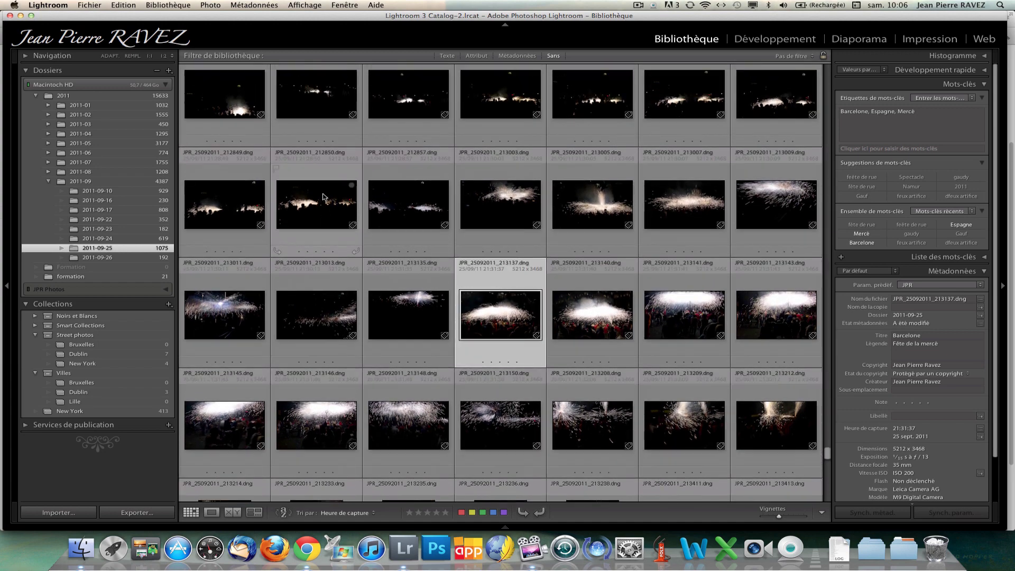
scroll(323, 196, "up", 1)
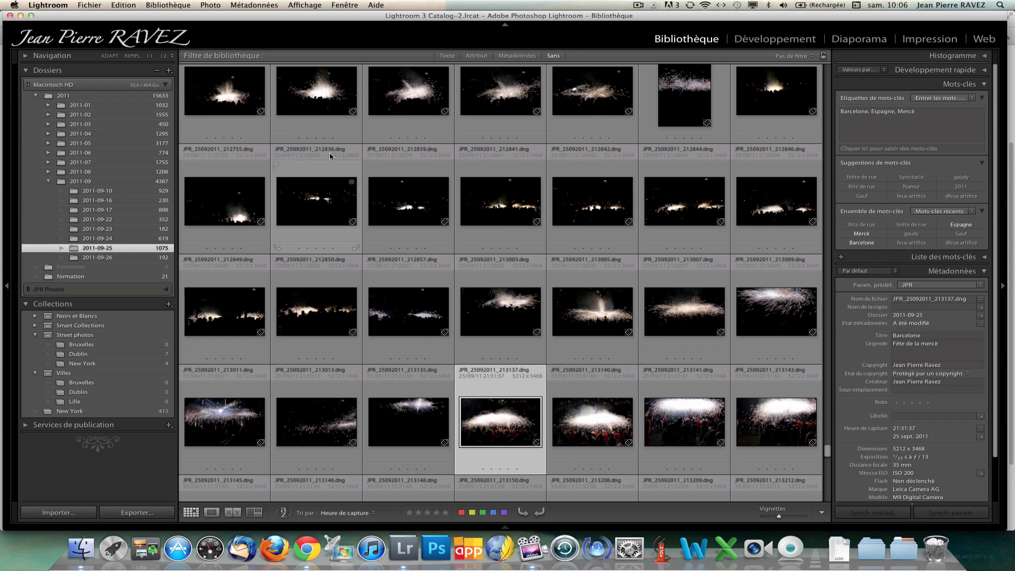
left_click(299, 152)
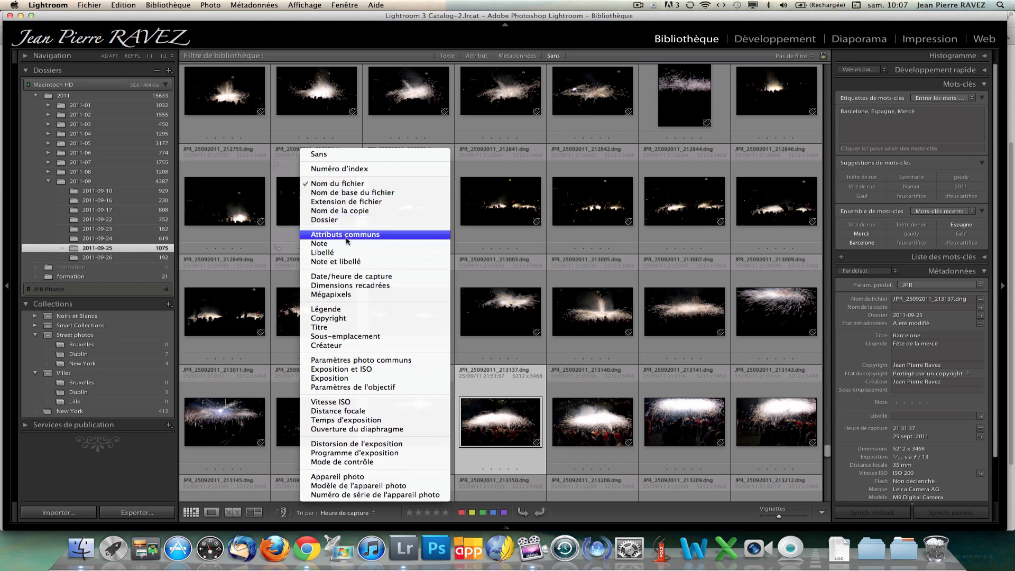
left_click(340, 328)
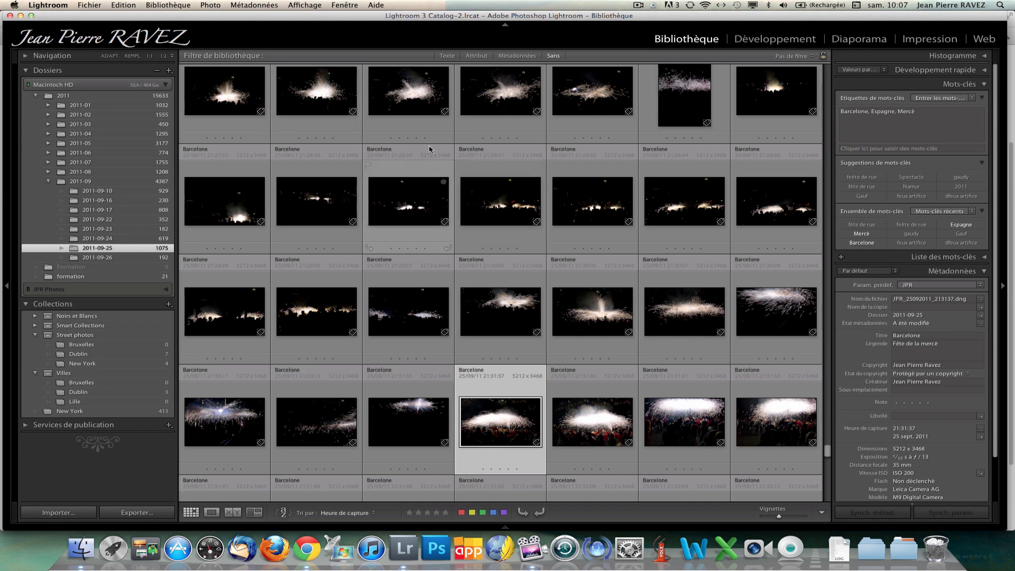
left_click(400, 156)
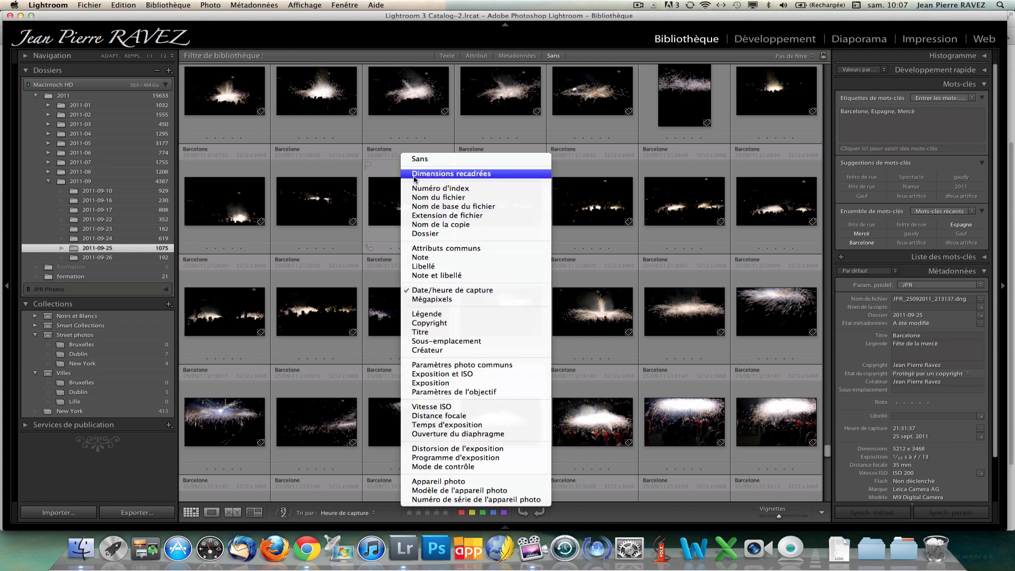
left_click(441, 199)
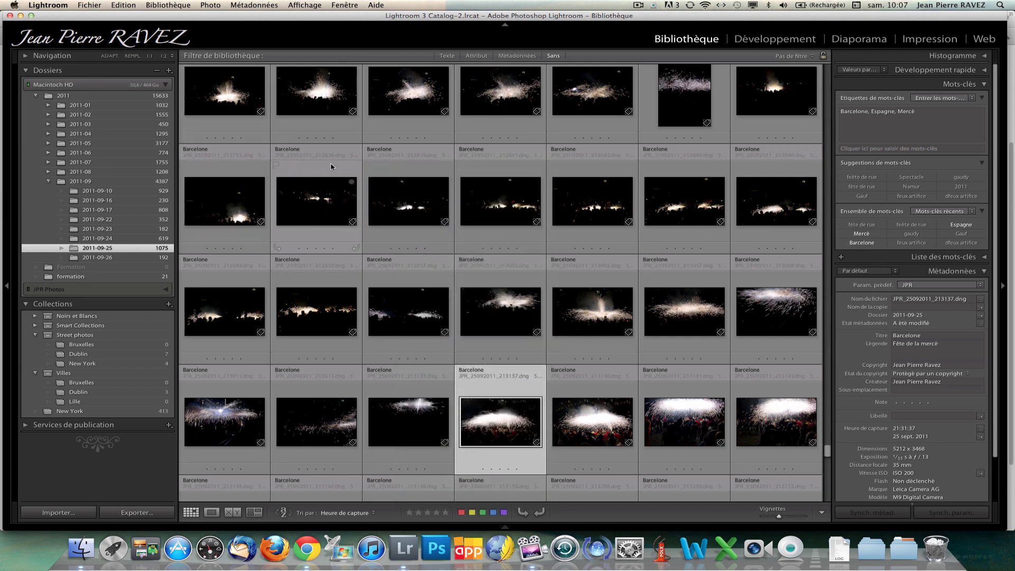
Set the cells' cropped dimensions label to Sans and the empty label beside the title to Date/heure de capture
left_click(446, 159)
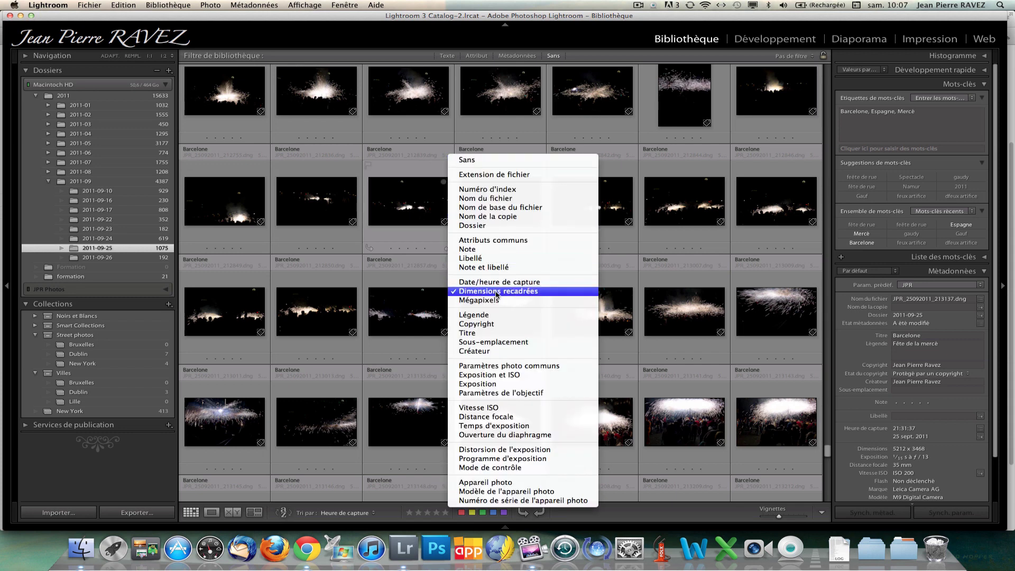
left_click(468, 160)
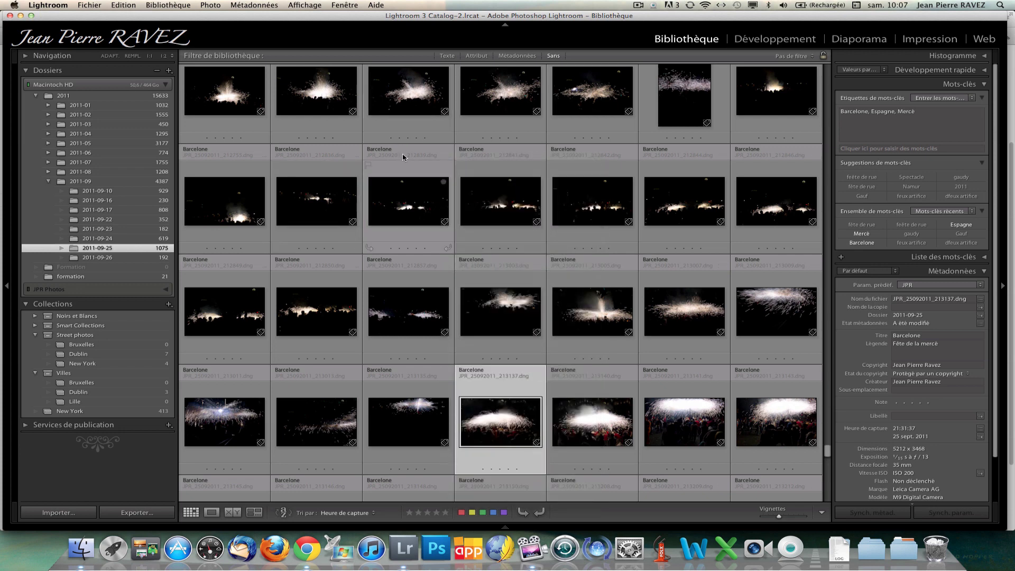
left_click(423, 151)
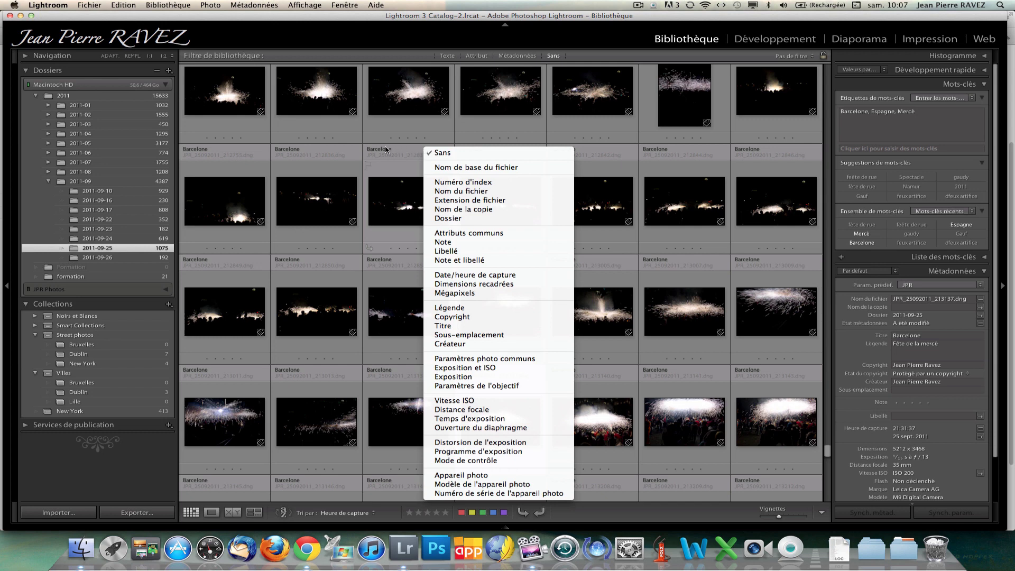
left_click(444, 153)
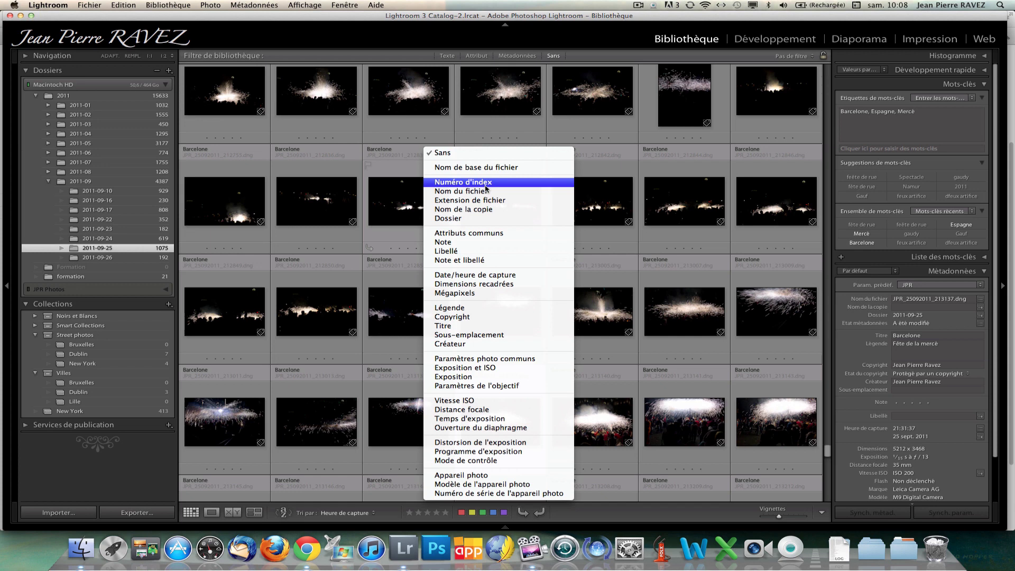
left_click(484, 276)
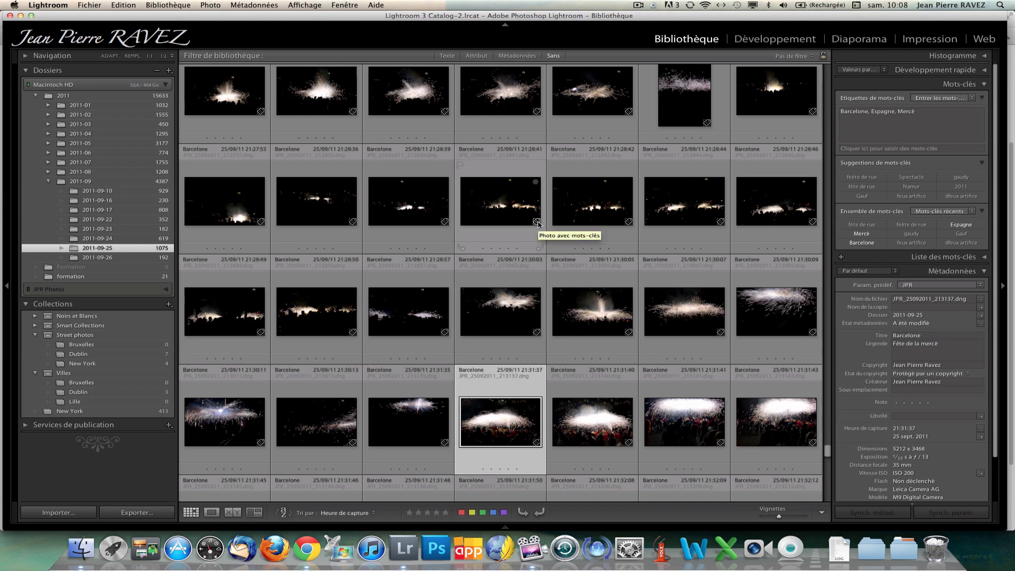
Increase the exposure of JPR_25092011_212841.dng in the Develop module and return to the library's thumbnail grid
left_click(508, 204)
key("z")
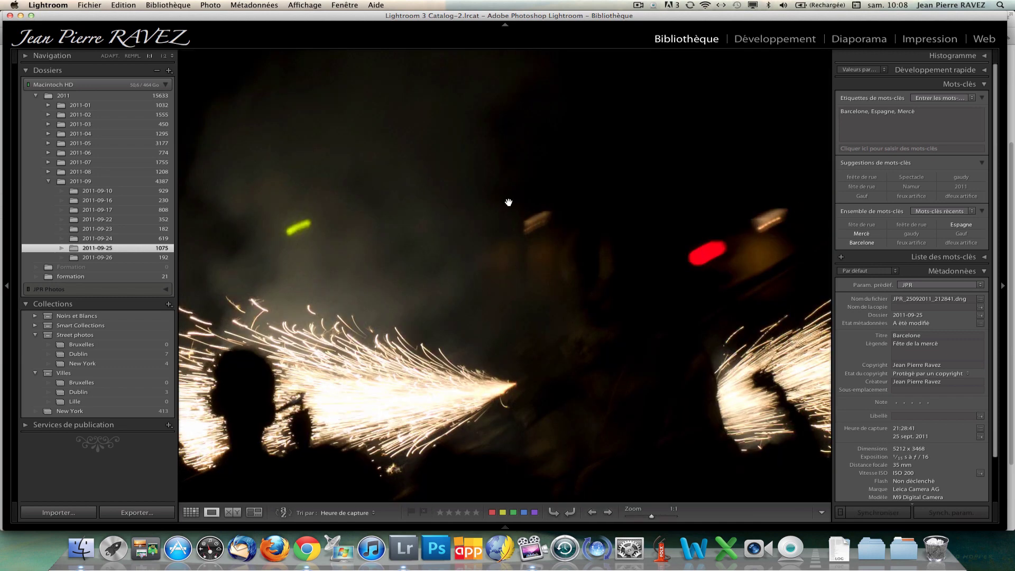
key("z")
key("d")
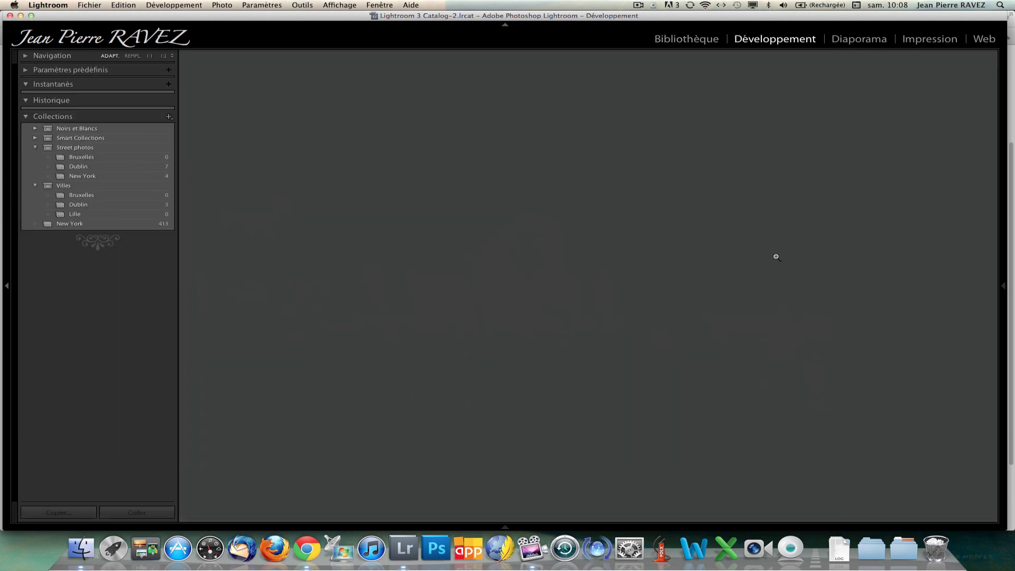
left_click(1005, 290)
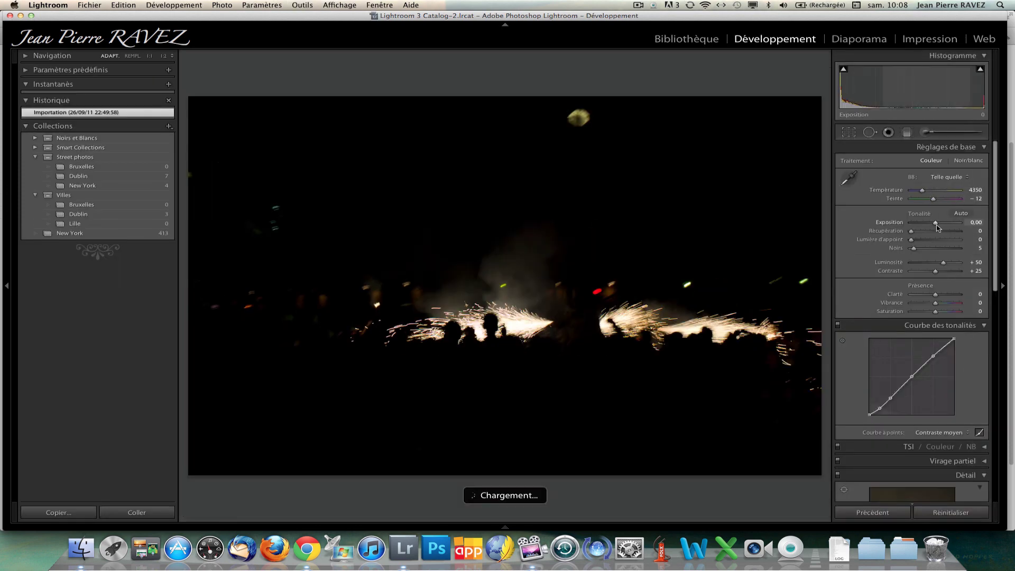
mouse_move(941, 227)
left_mouse_down()
mouse_move(925, 226)
mouse_move(965, 225)
mouse_move(918, 226)
mouse_move(953, 225)
left_mouse_up()
key("g")
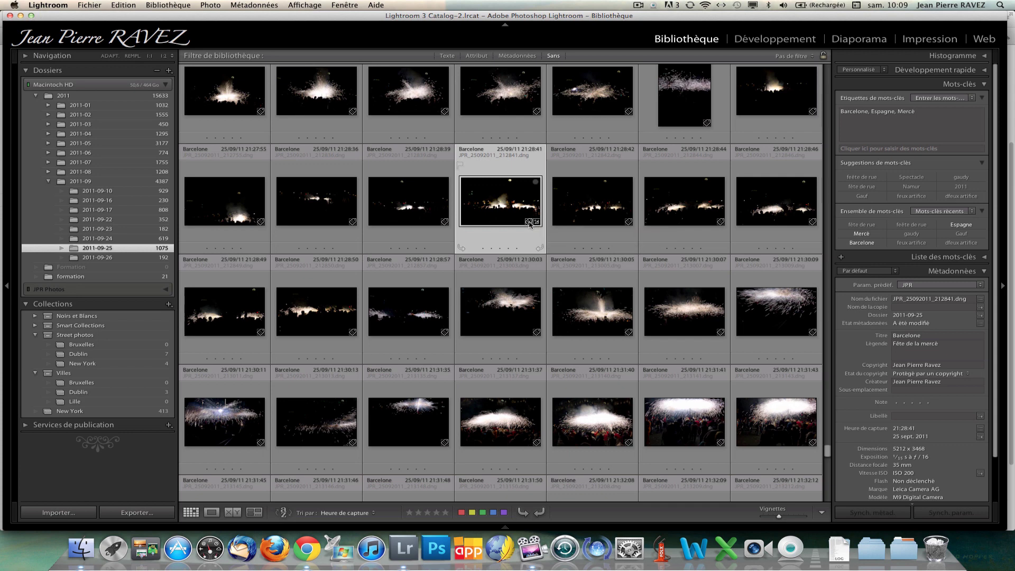
Rotate JPR_25092011_212841.dng counterclockwise and back clockwise from its thumbnail cell
left_click(492, 248)
left_click(484, 248)
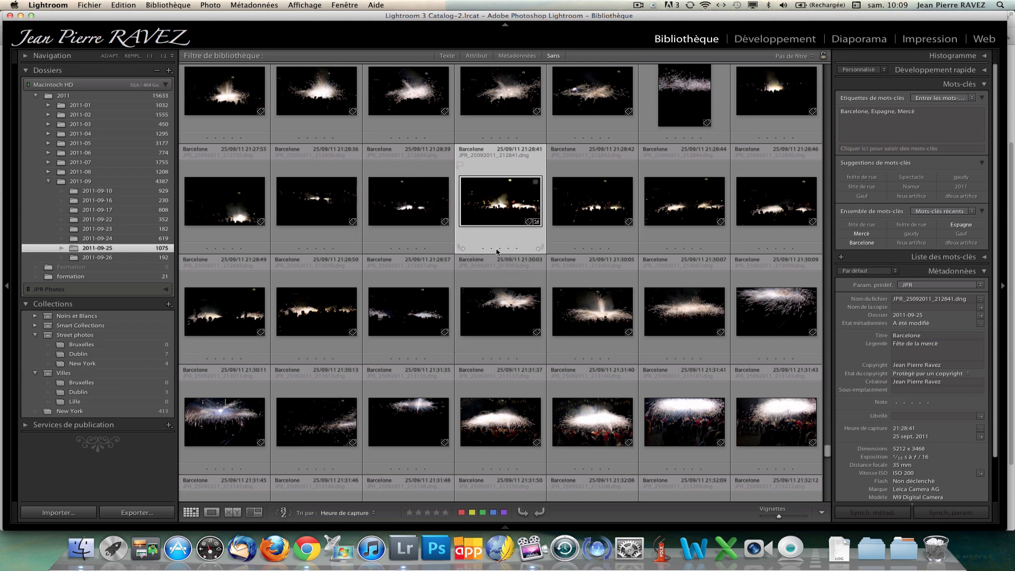
left_click(459, 248)
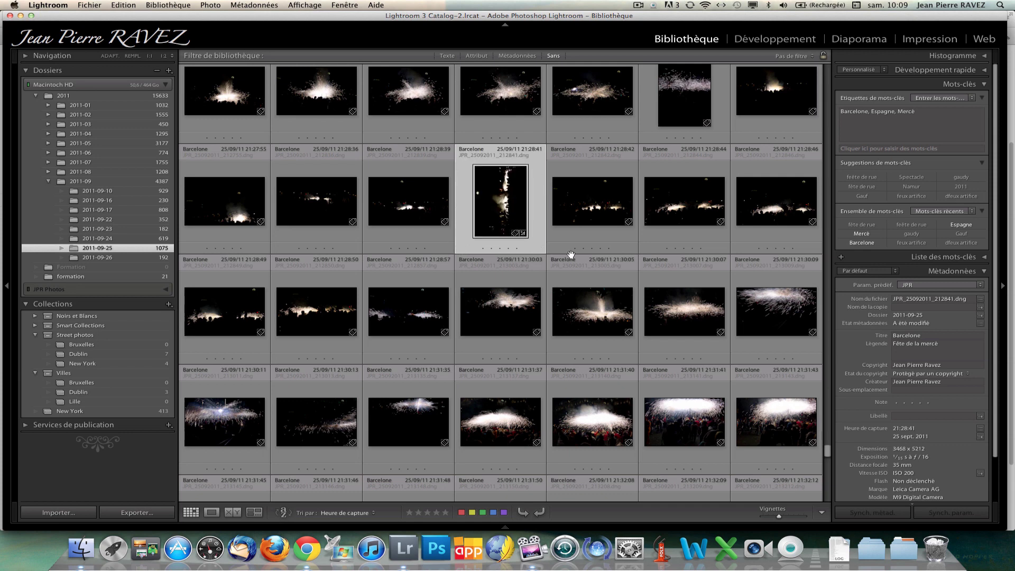
left_click(539, 247)
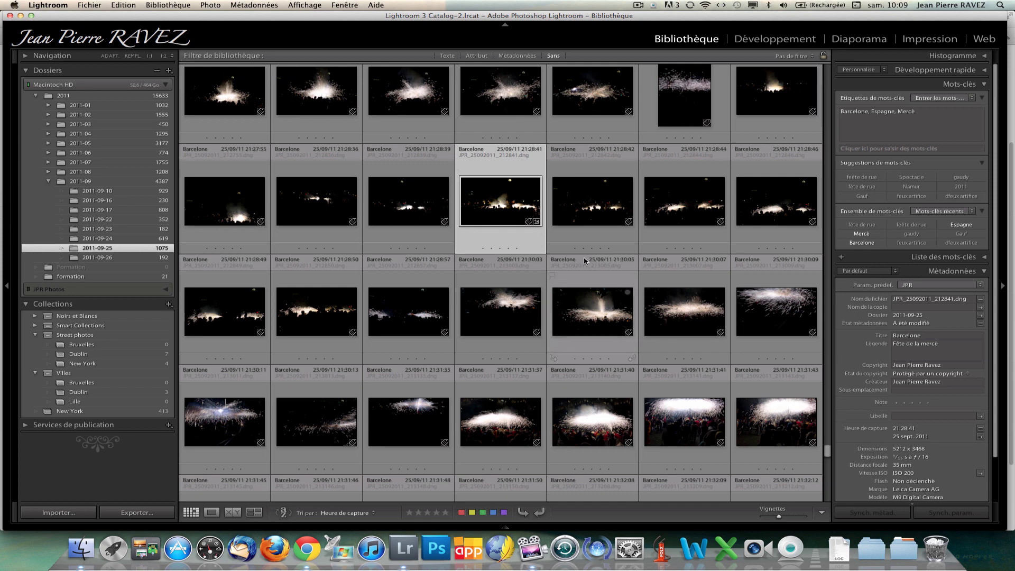
Group the consecutive photos from JPR_25092011_212312.dng through JPR_25092011_213009.dng into a stack
scroll(598, 264, "down", 1)
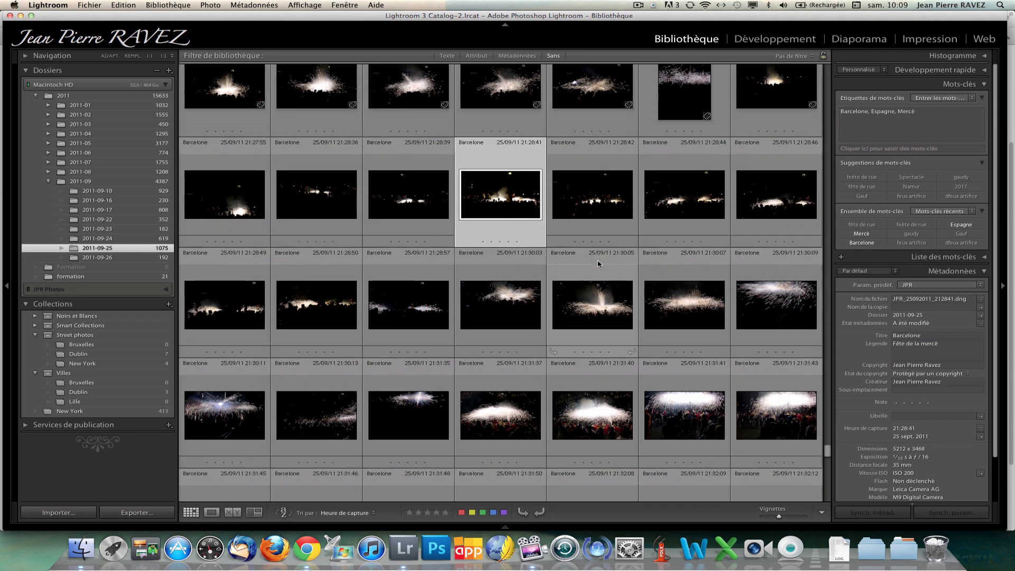
scroll(600, 267, "up", 3)
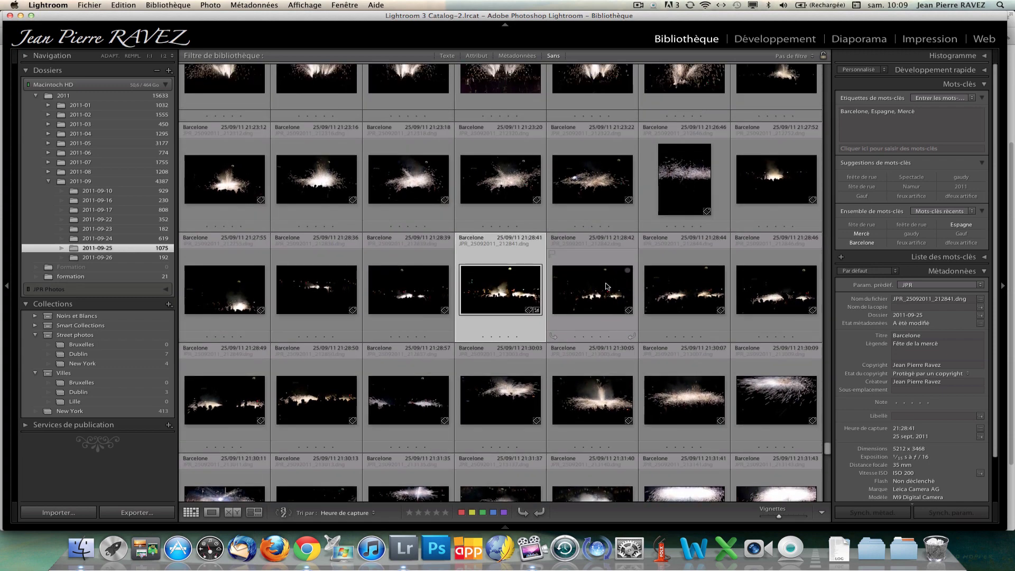
left_click(214, 174)
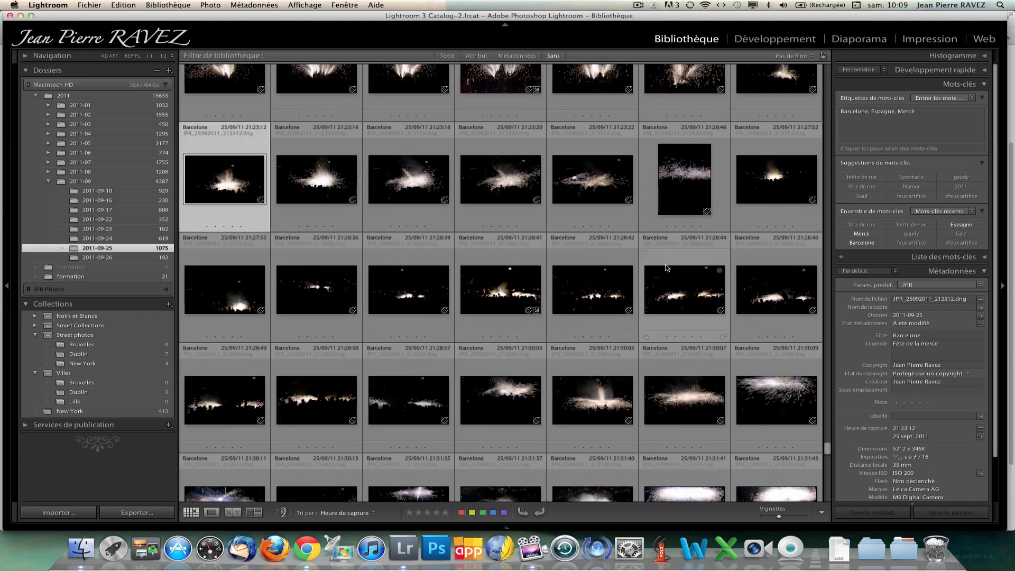
left_click(791, 400, "shift")
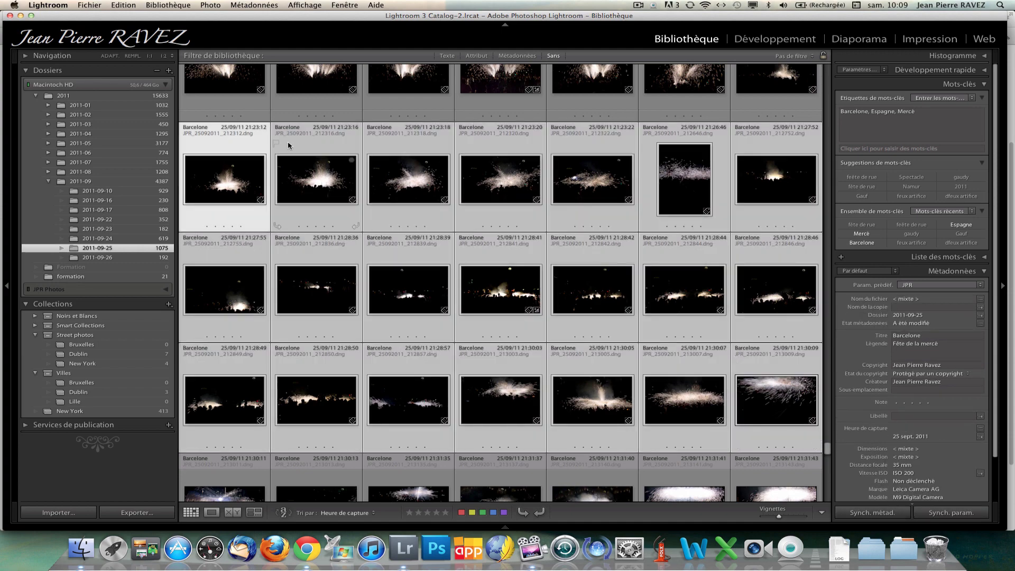
right_click(220, 146)
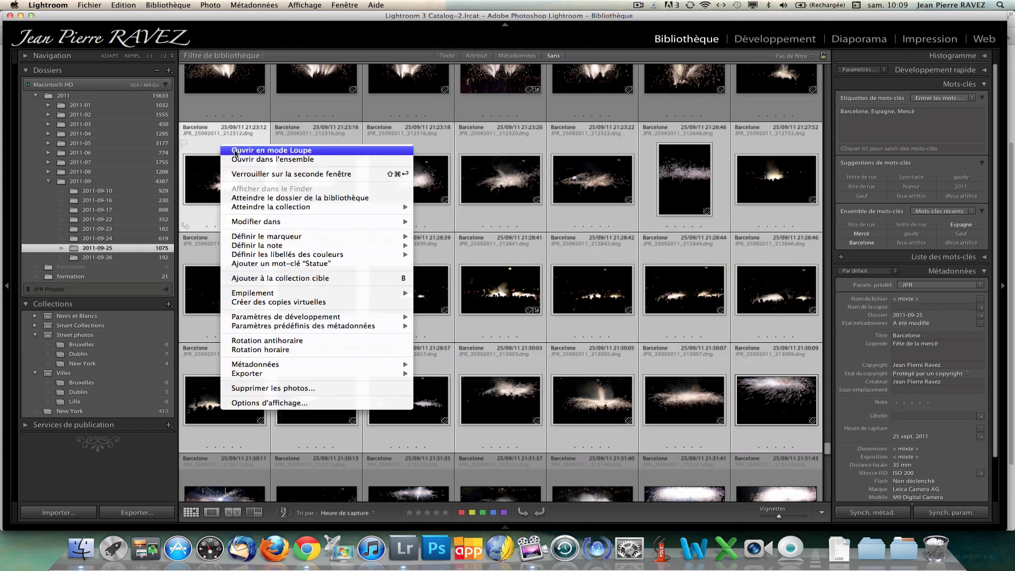
mouse_move(308, 294)
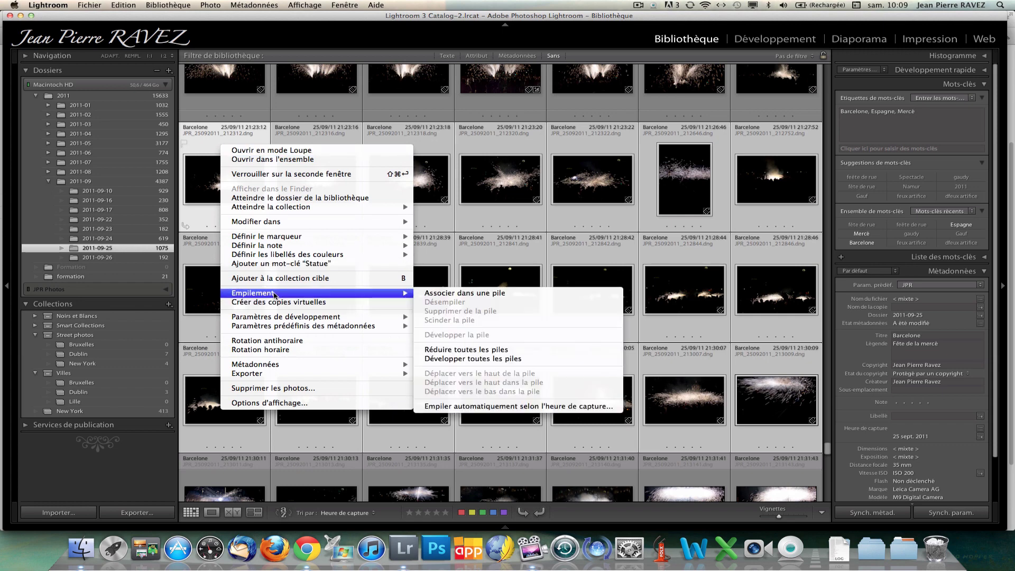
left_click(449, 295)
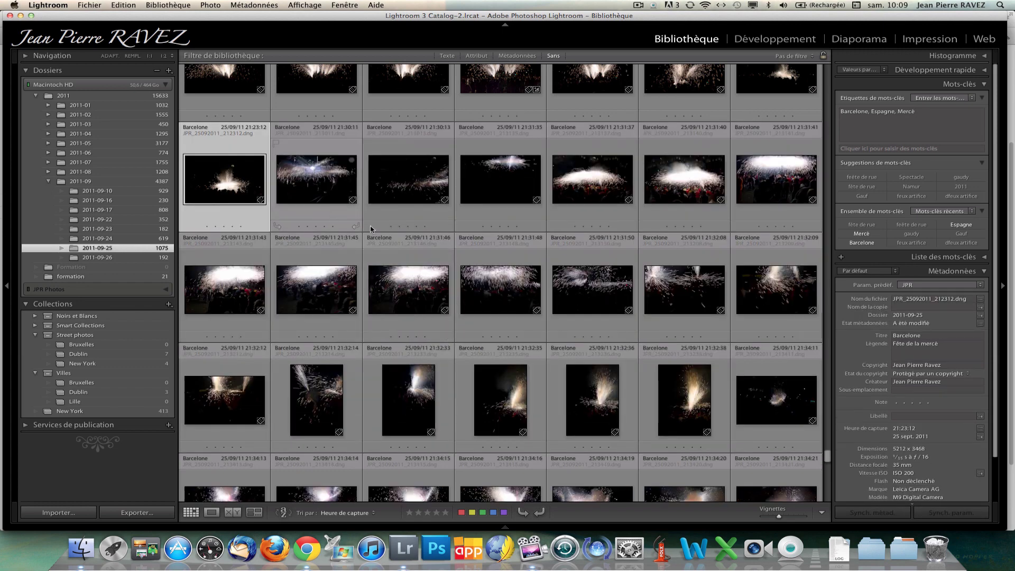
Expand and collapse the stack repeatedly from its first thumbnail, leaving the stack expanded
left_click(191, 162)
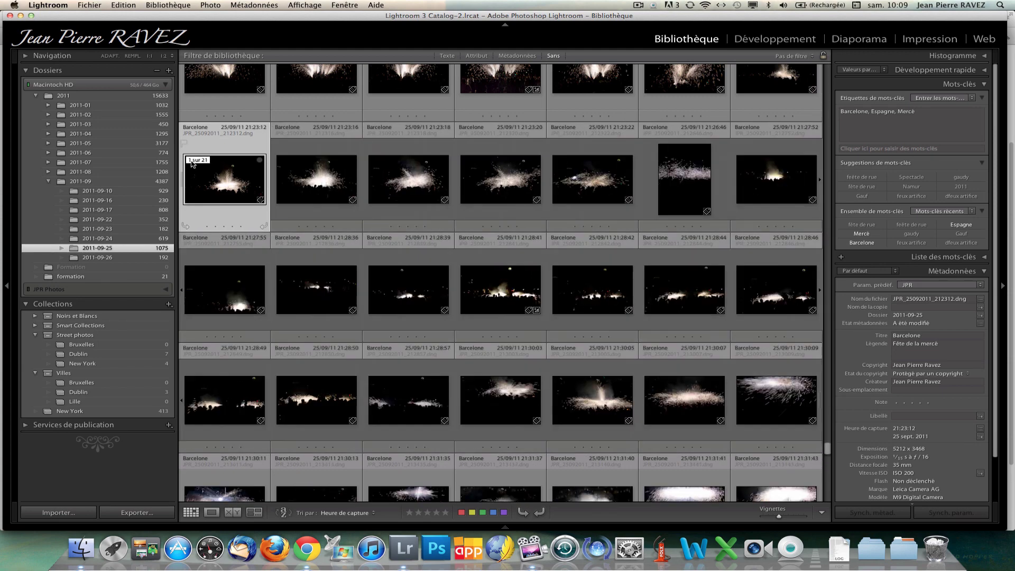
left_click(192, 161)
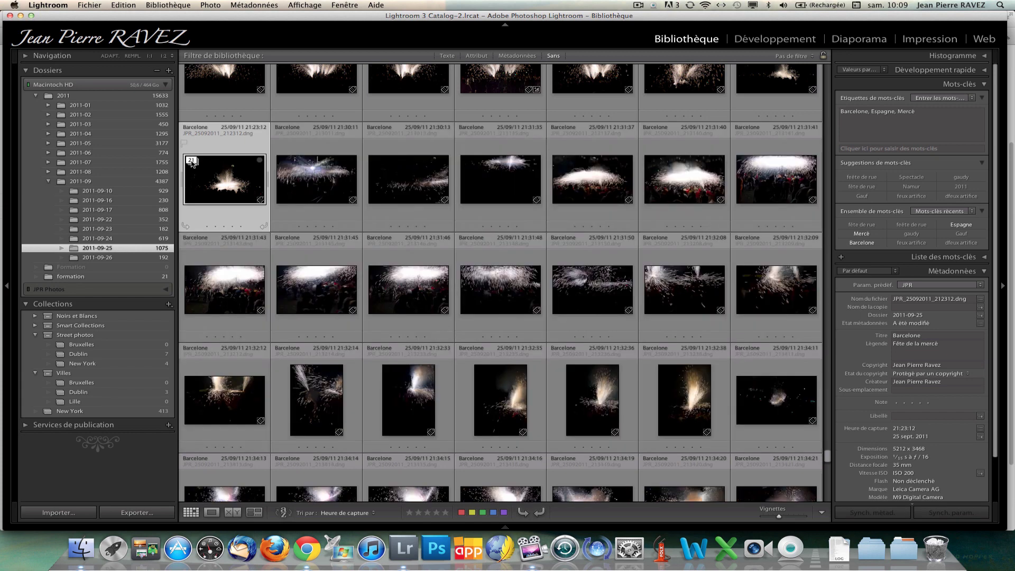
left_click(191, 162)
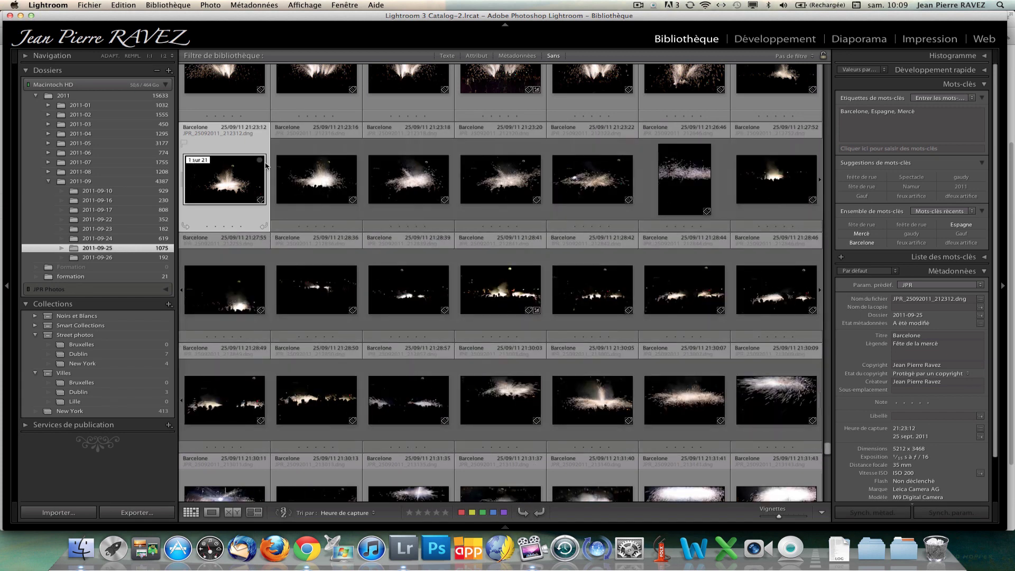
left_click(206, 162)
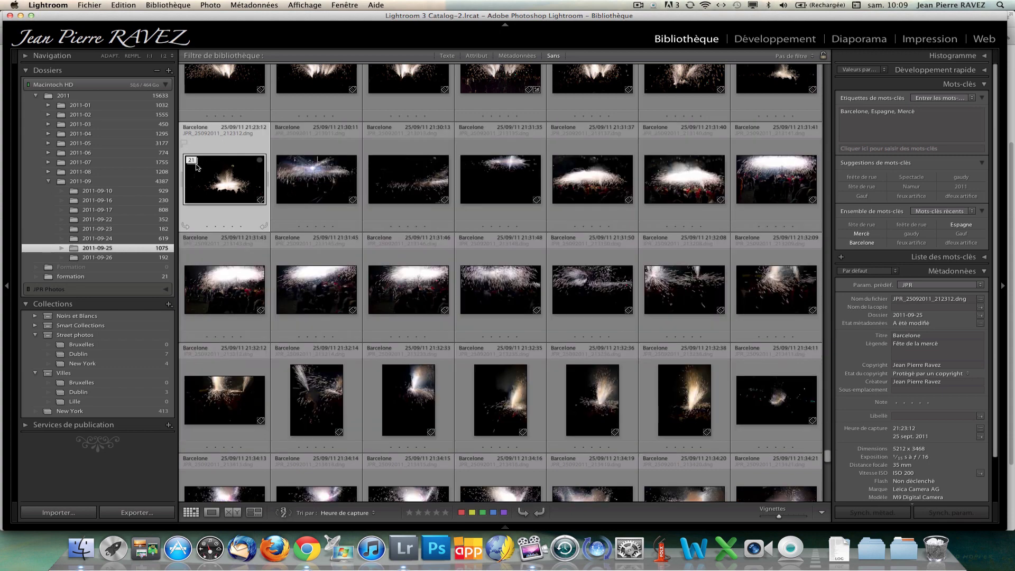
left_click(194, 163)
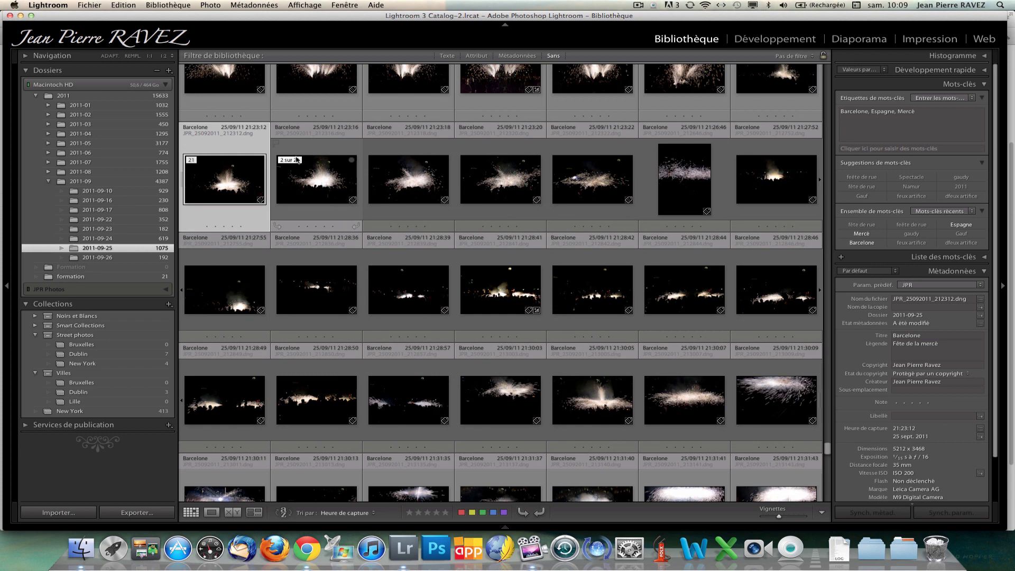
Move the stacked photo taken at 21:23:20, followed by the one taken at 21:23:18, to the top of the stack
right_click(473, 163)
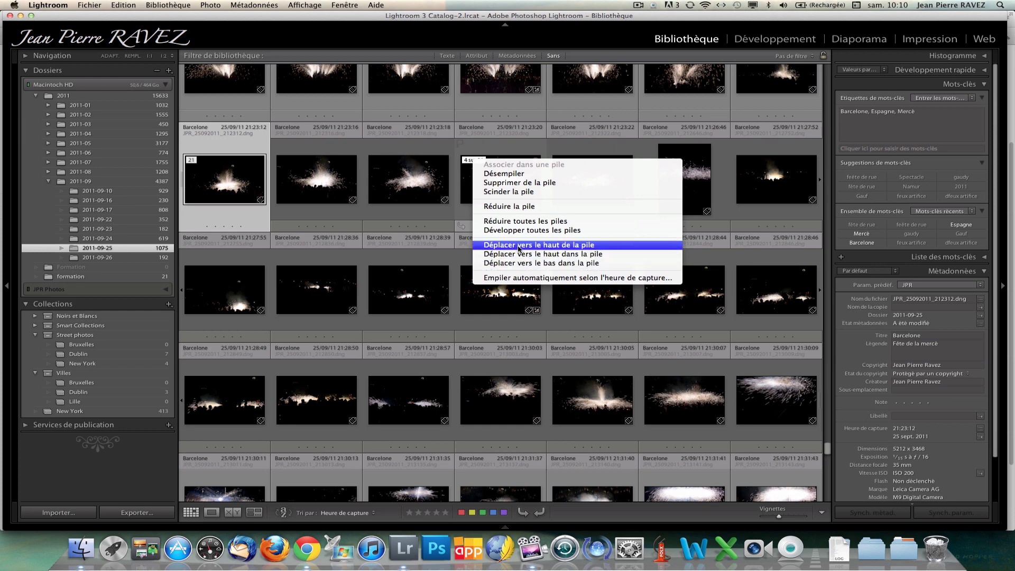
left_click(519, 246)
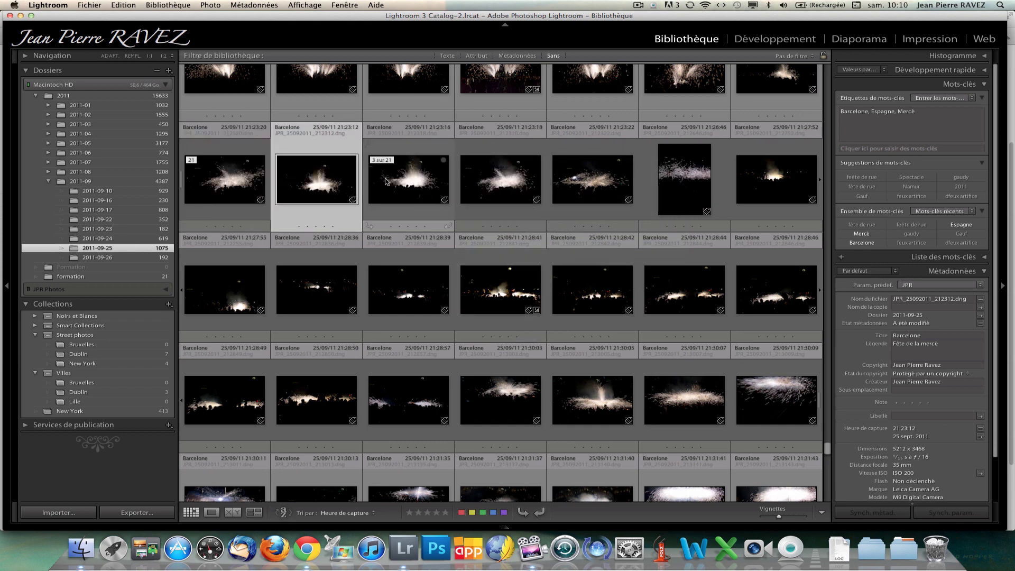
right_click(378, 157)
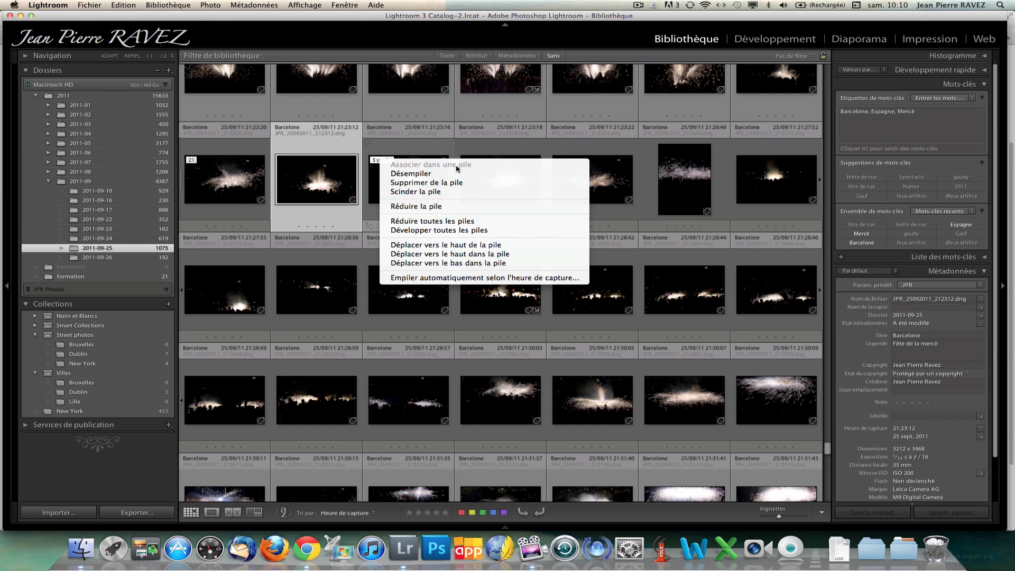
left_click(505, 153)
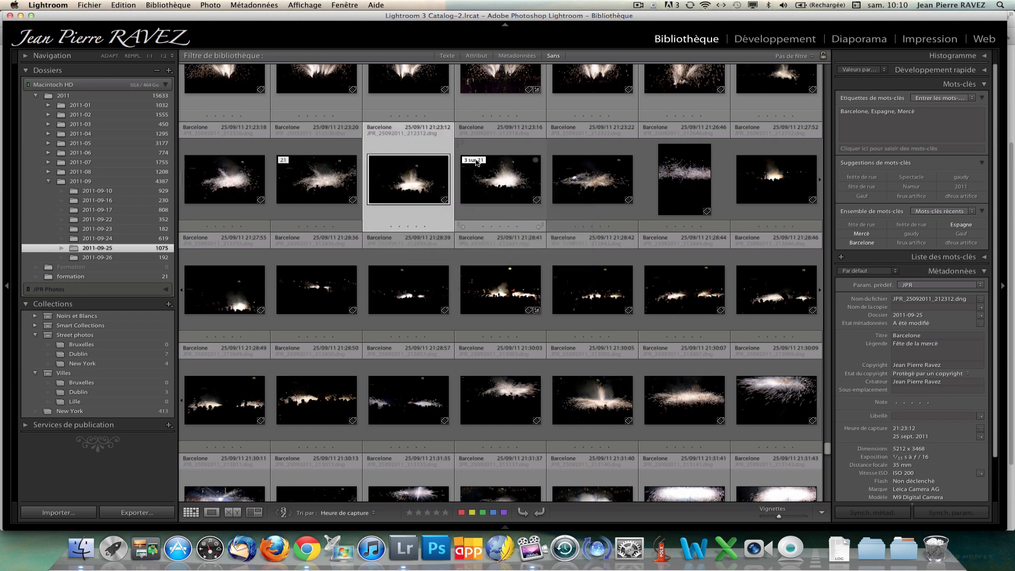
Remove the photo taken at 21:23:16 from the stack, and collapse and re-expand the remaining stack
right_click(478, 163)
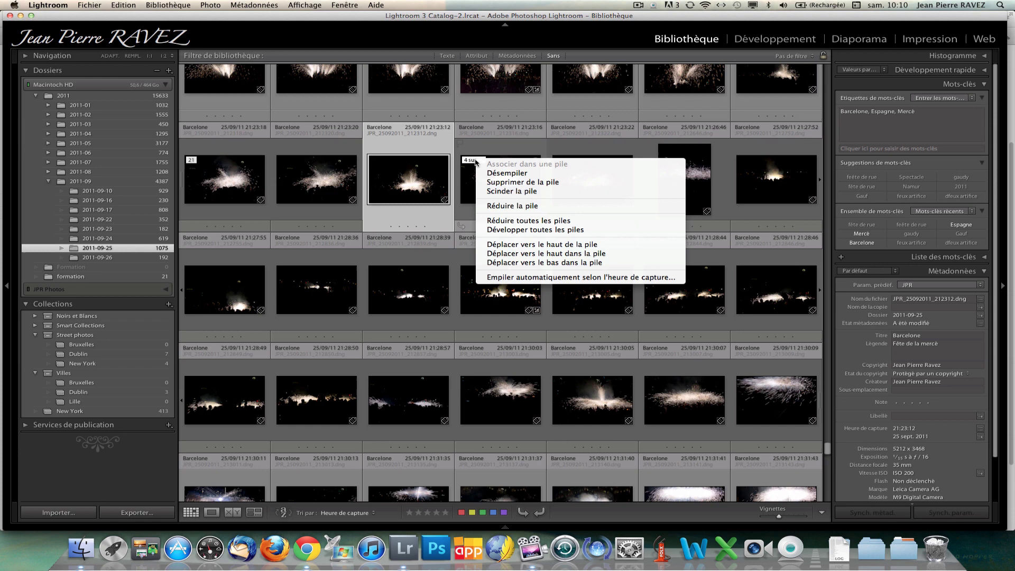
left_click(495, 182)
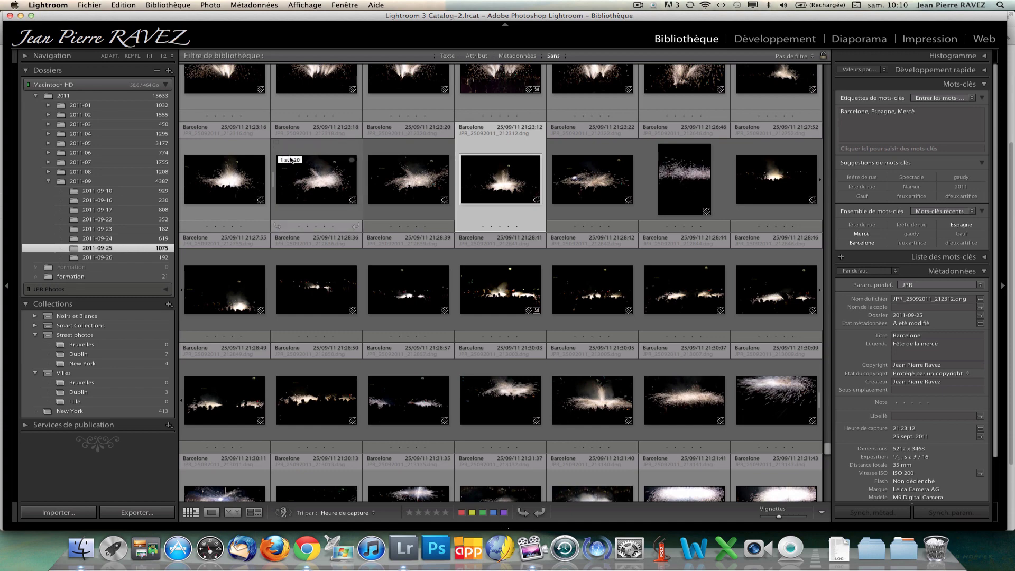
left_click(290, 159)
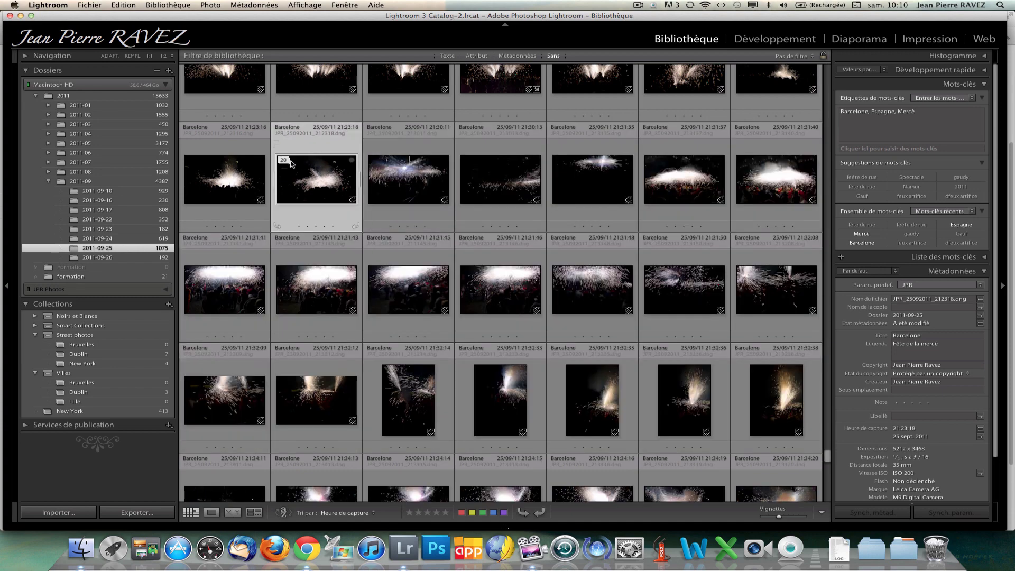
left_click(290, 161)
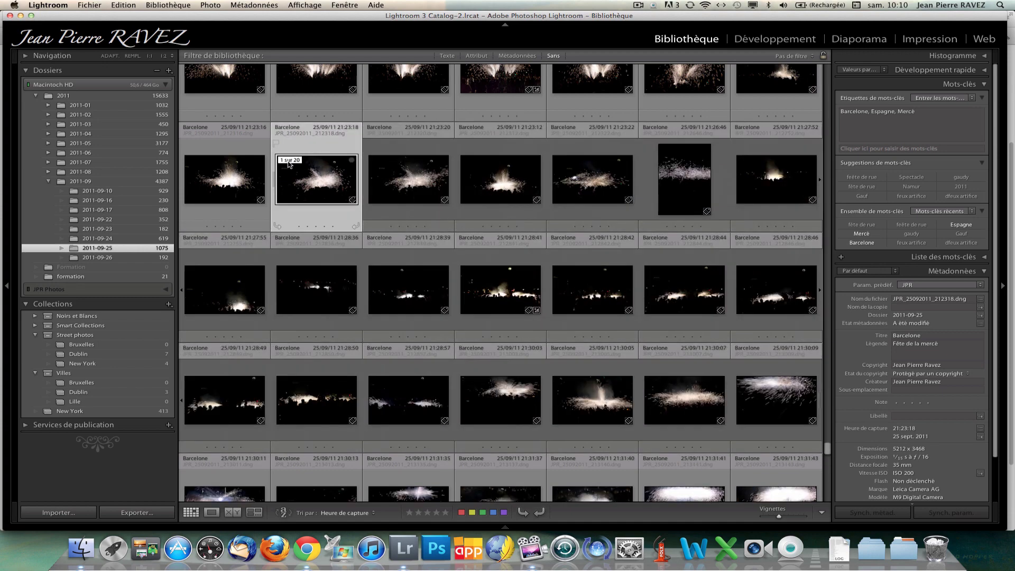
Split the stack at the selected photos taken from 21:27:55 through 21:28:46
right_click(377, 161)
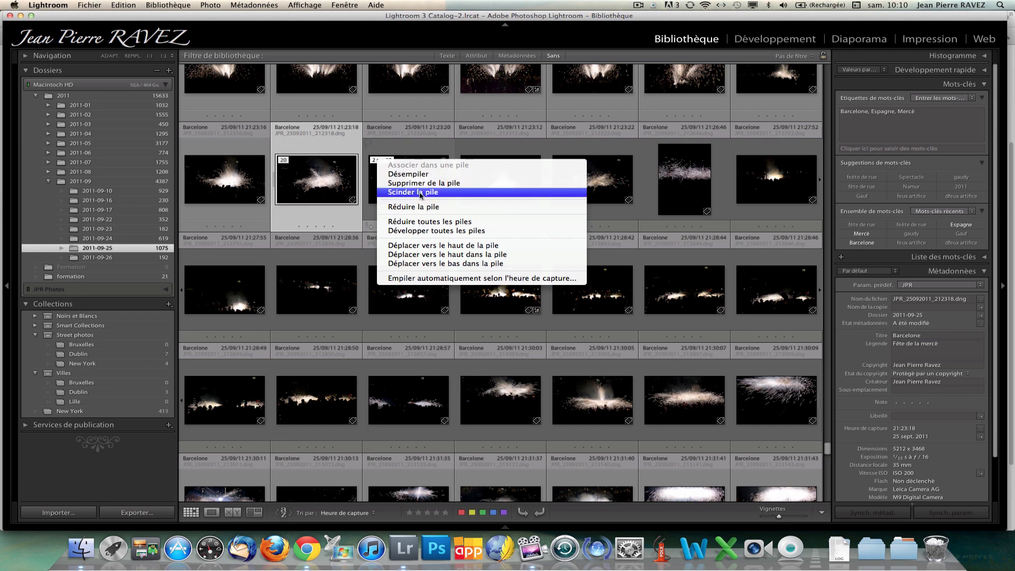
left_click(422, 193)
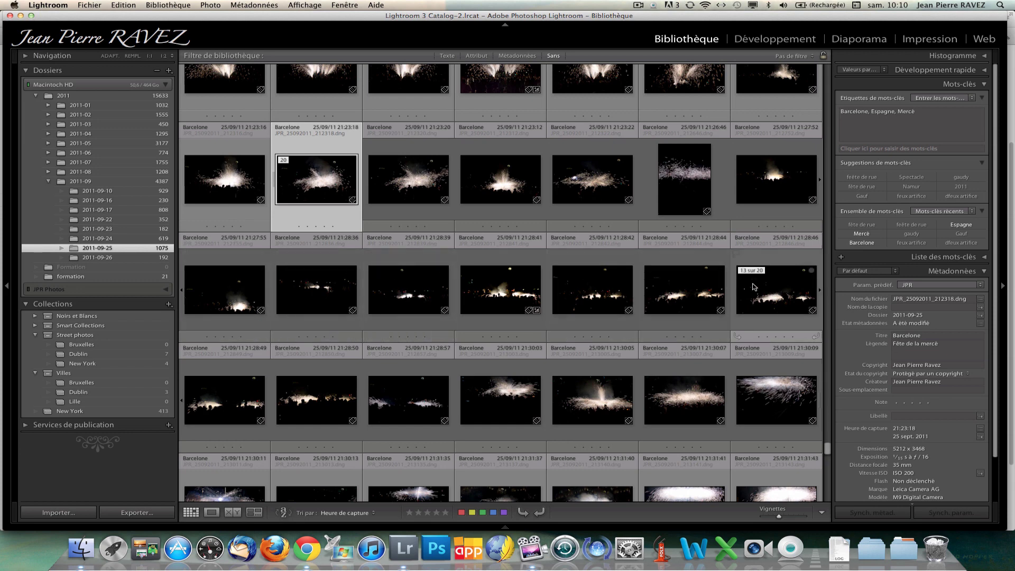
left_click(772, 270)
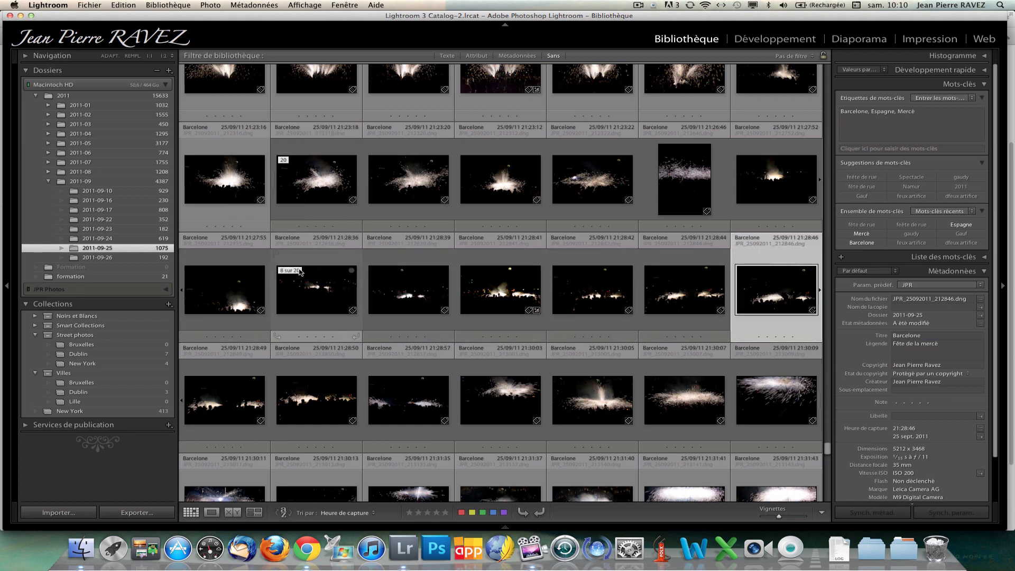
left_click(251, 260, "shift")
right_click(251, 260)
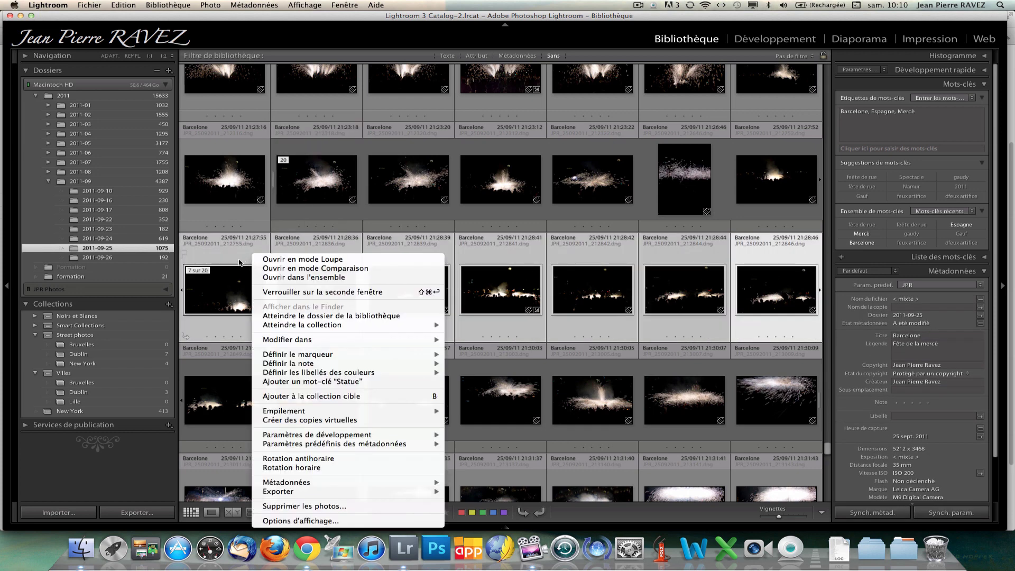
right_click(205, 271)
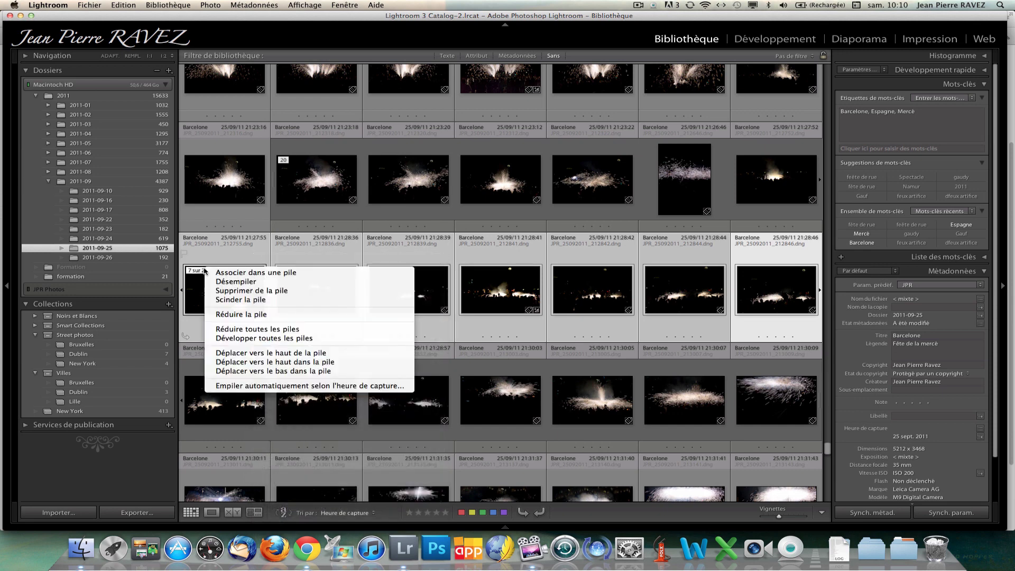
left_click(247, 299)
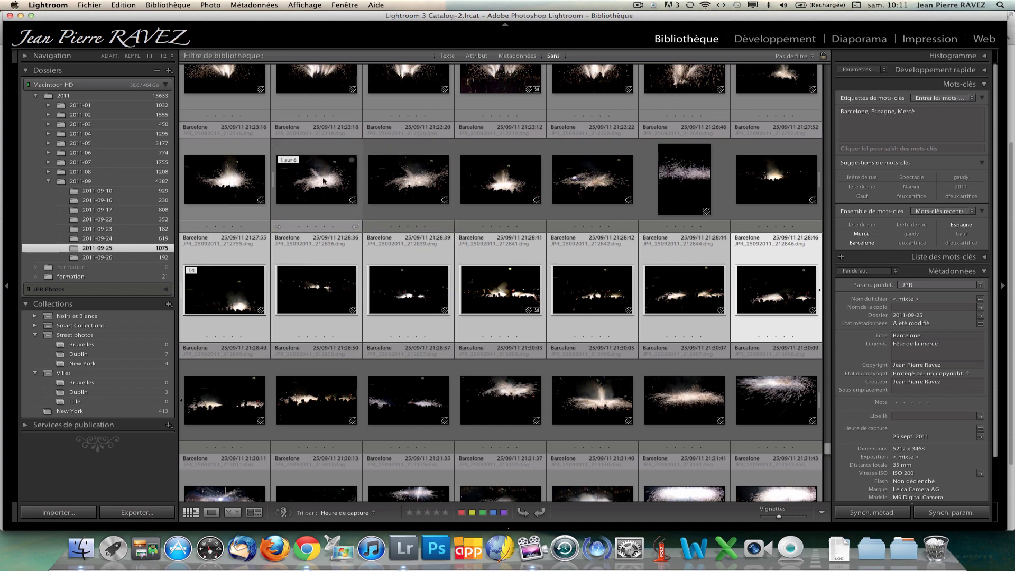
Collapse and expand the two stacks starting with the 21:23:18 and 21:27:55 photos, leaving both collapsed
left_click(289, 161)
left_click(378, 161)
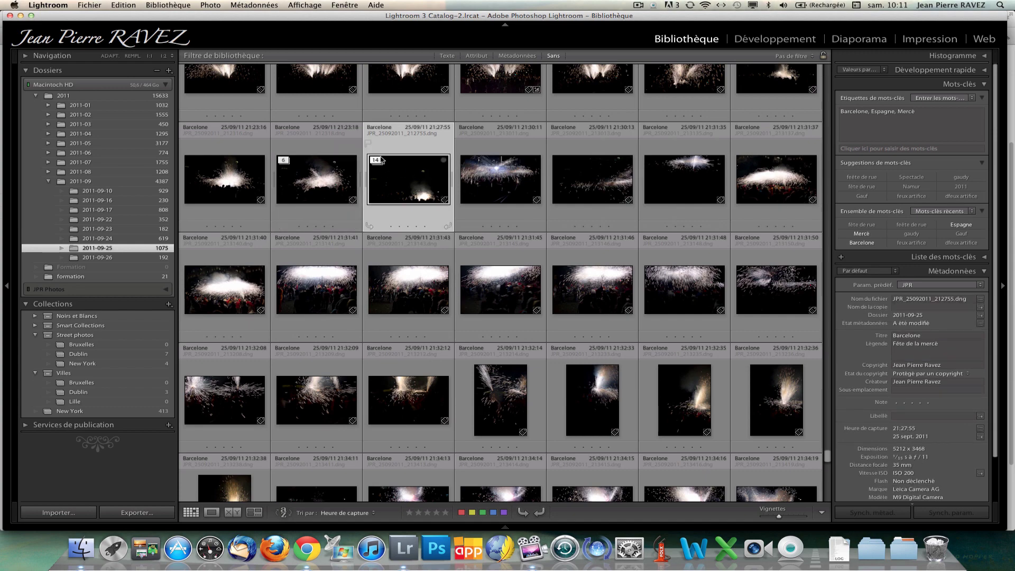
left_click(378, 161)
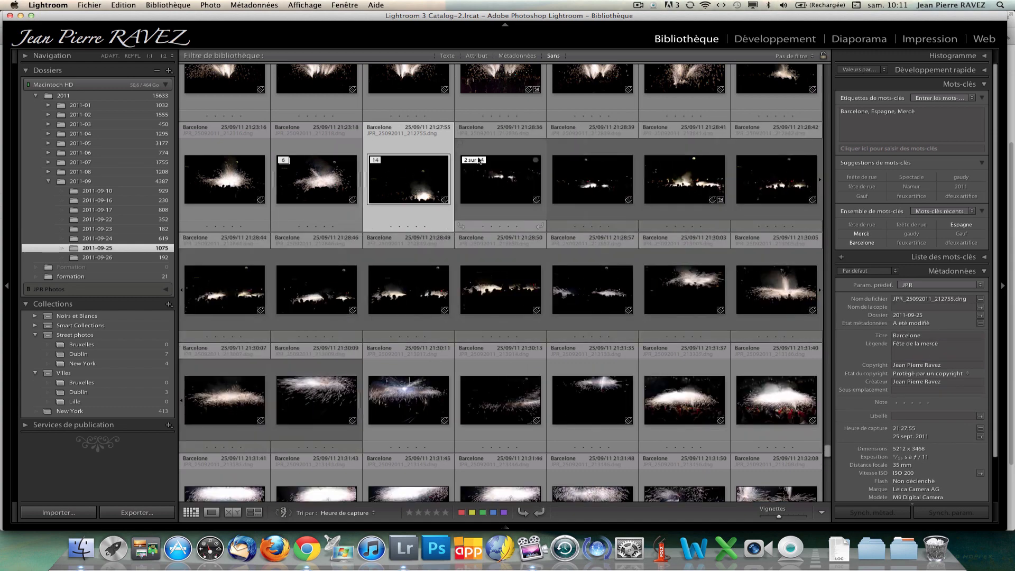
left_click(288, 161)
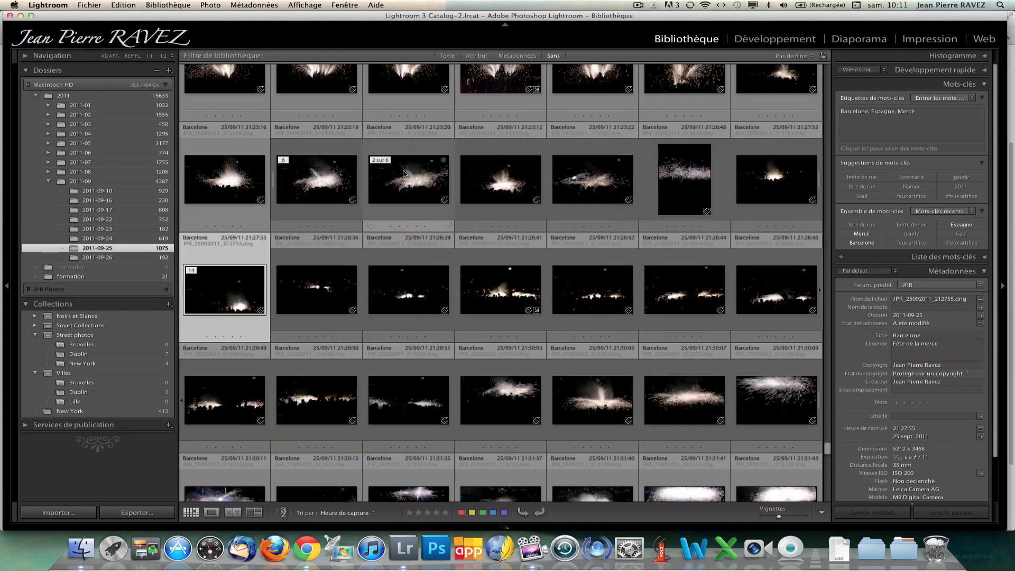
left_click(289, 162)
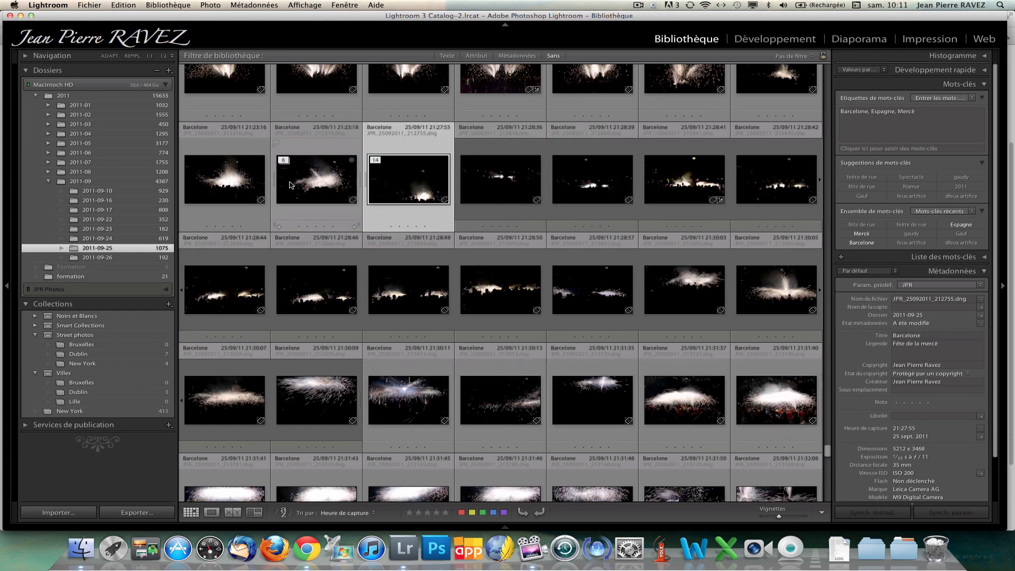
left_click(375, 160)
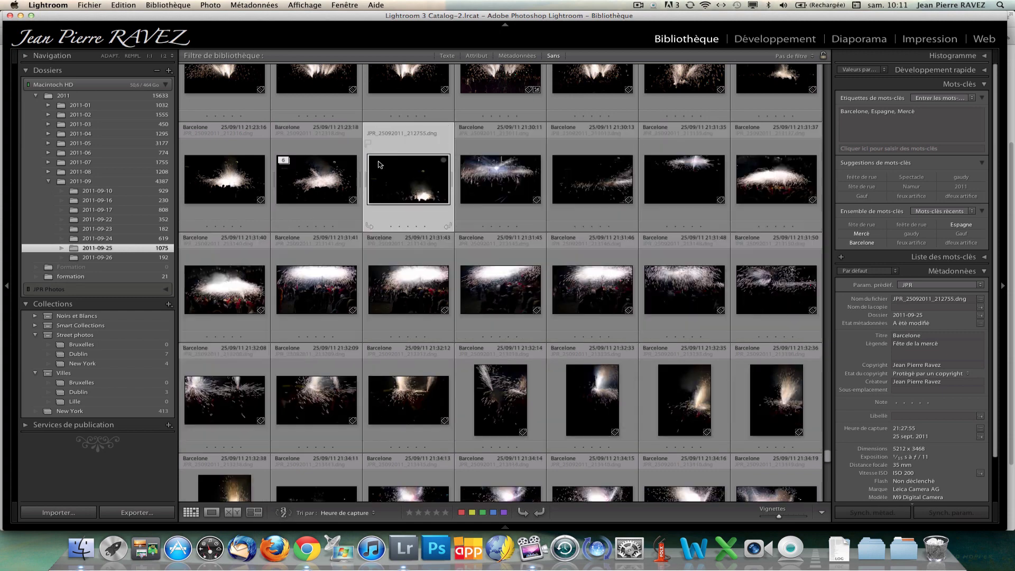
Group all photos from JPR_25092011_213011.dng through the last photo in the folder into a stack
left_click(508, 195)
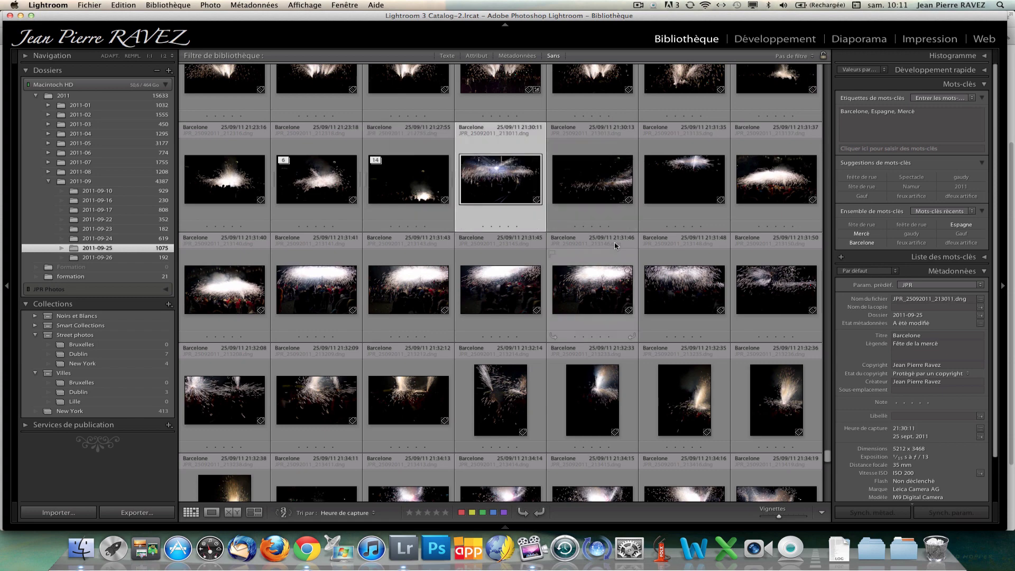
scroll(670, 365, "up", 2)
scroll(670, 364, "down", 6)
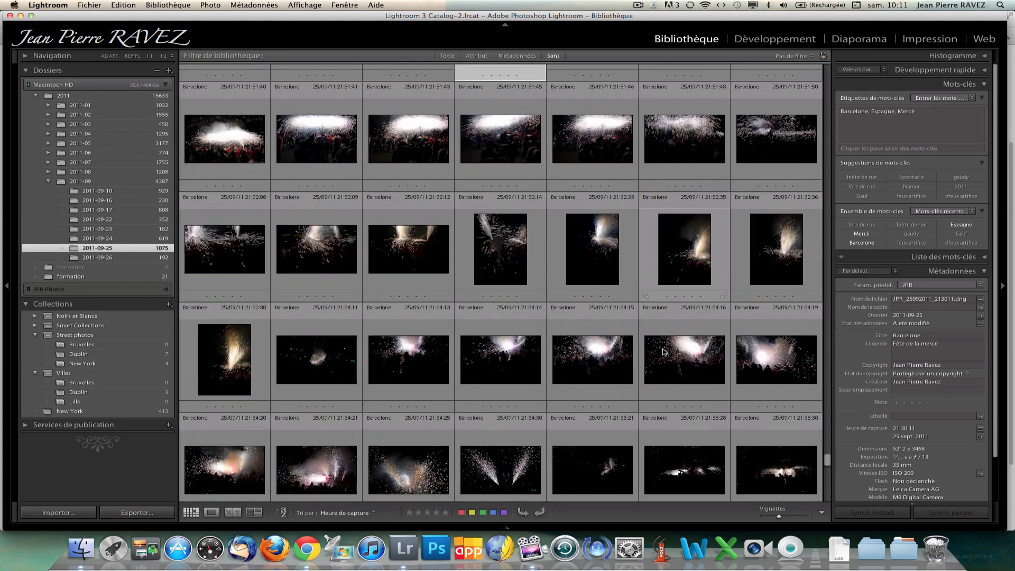
scroll(664, 352, "down", 8)
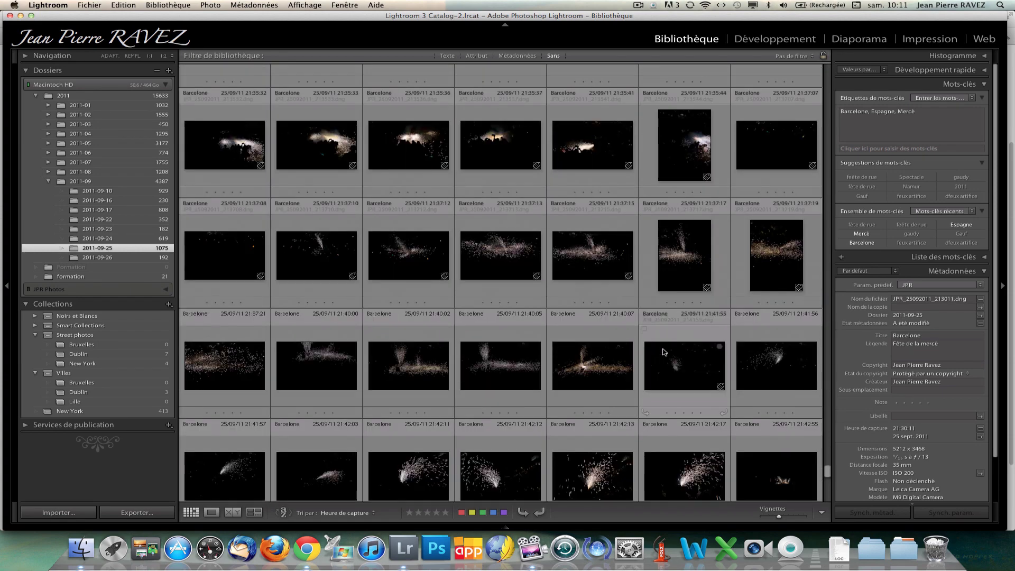
scroll(665, 352, "down", 10)
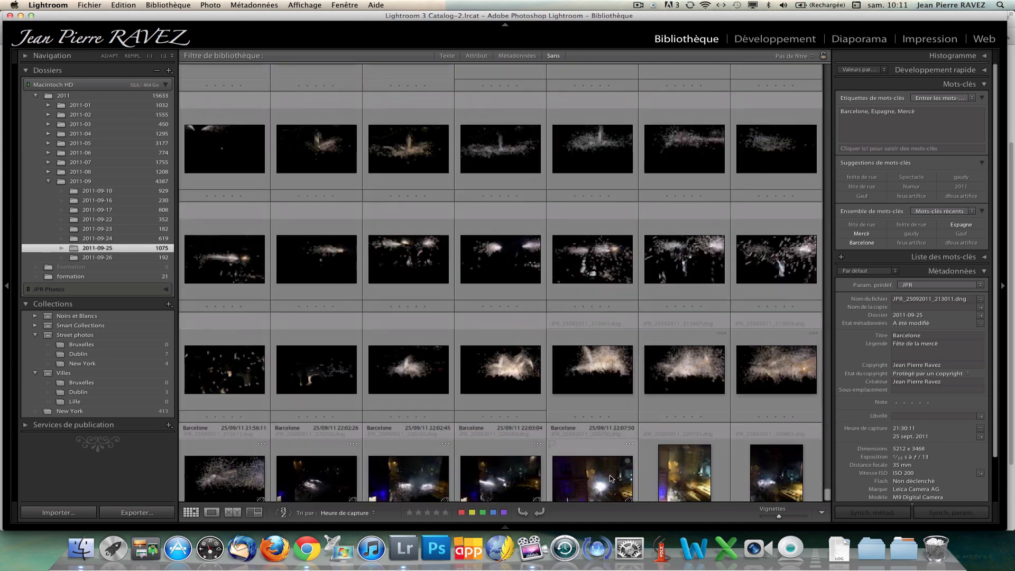
key("super+a")
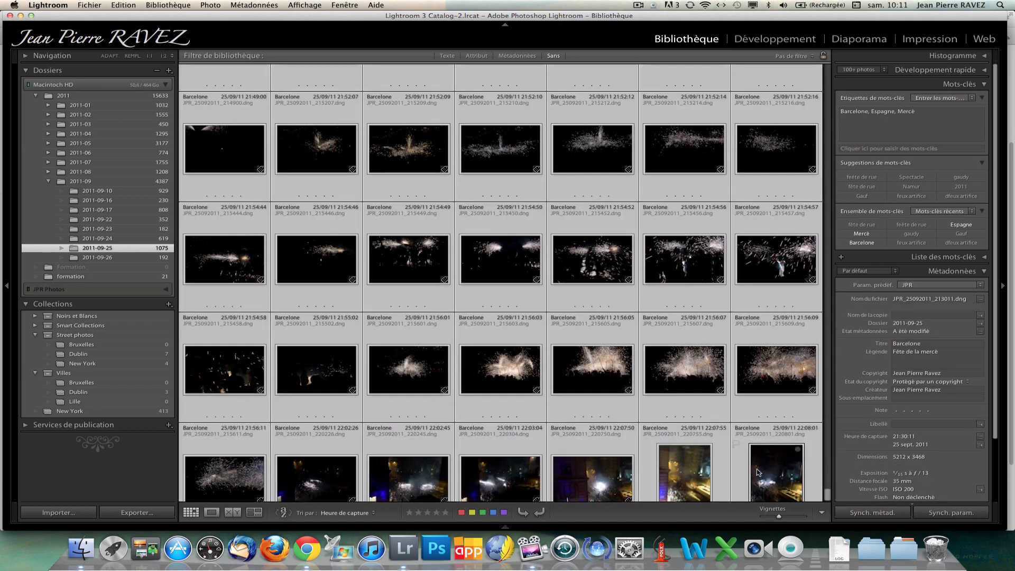
right_click(763, 452)
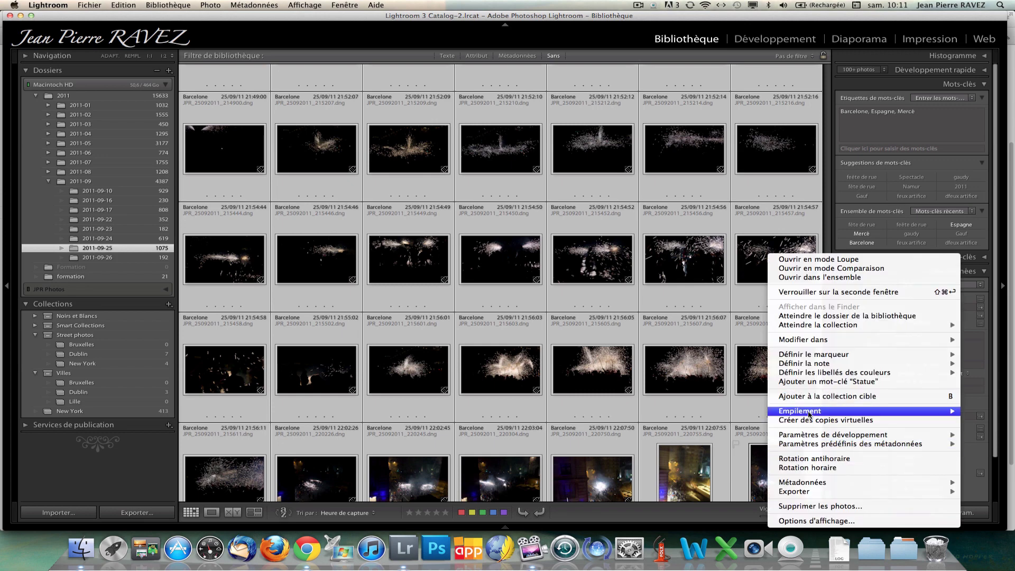
mouse_move(807, 412)
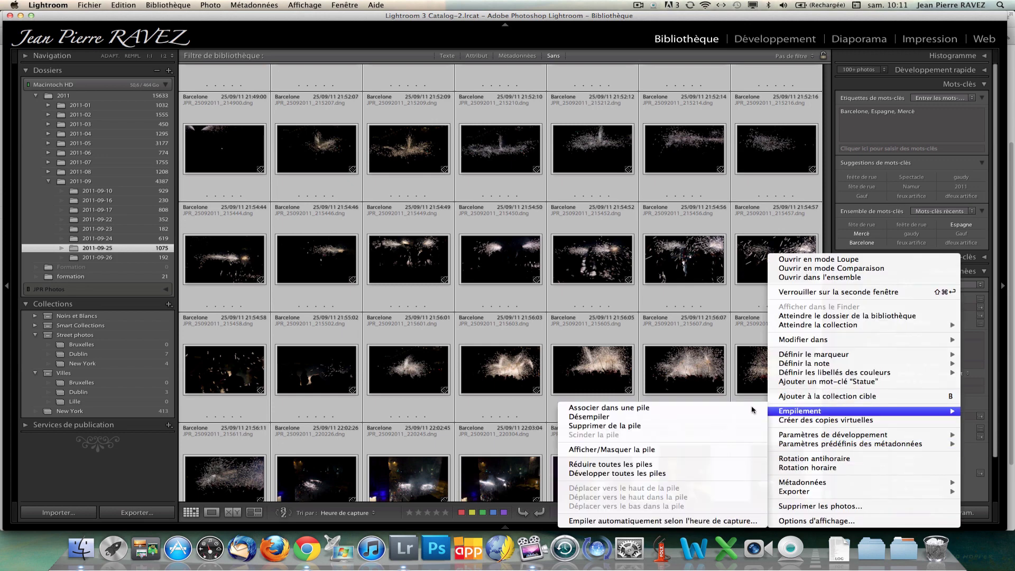
left_click(628, 408)
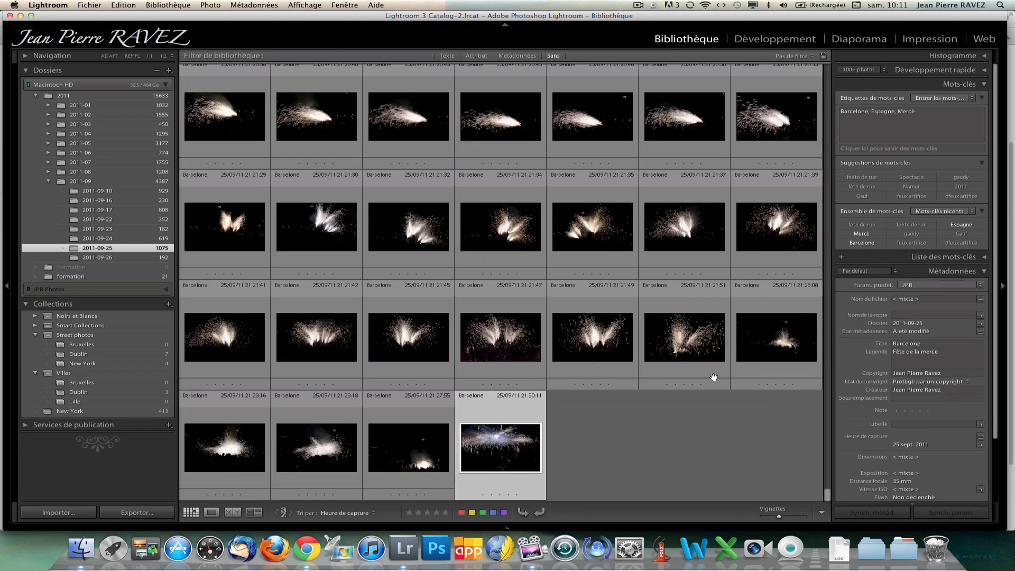
Expand the stacks starting with the photos taken at 21:23:18 and 21:27:55
key("j")
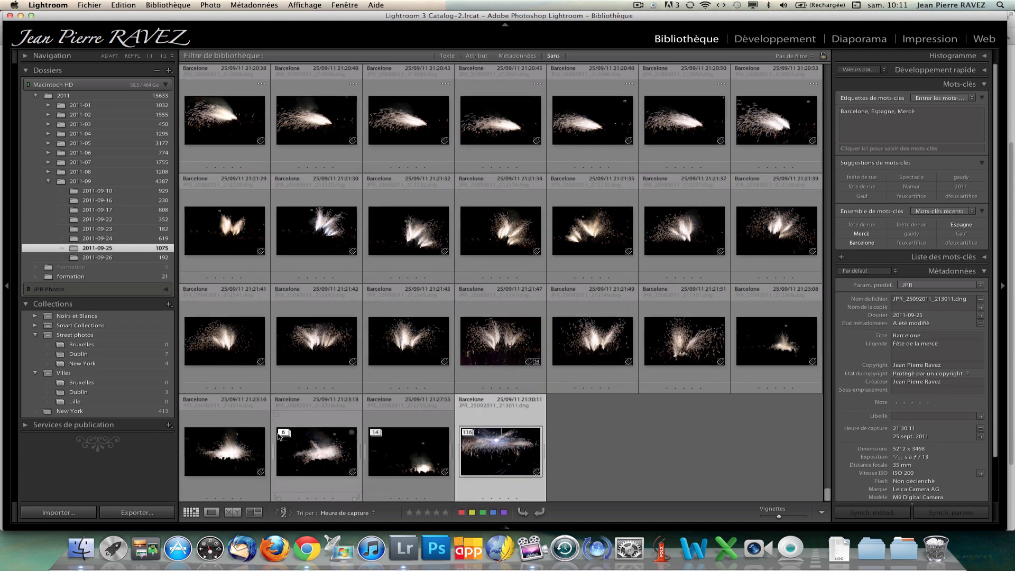
key("j")
key("j")
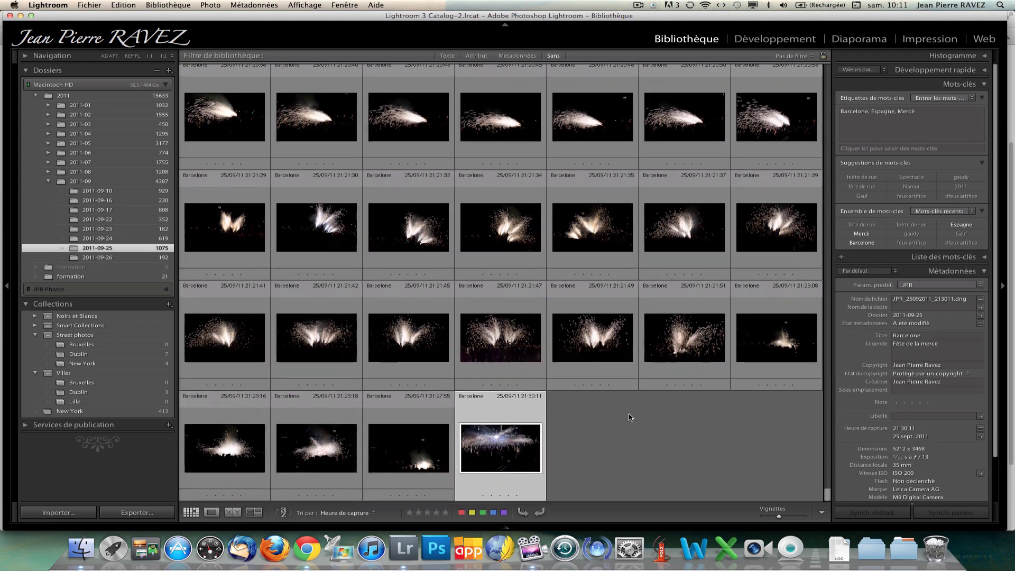
left_click(284, 429)
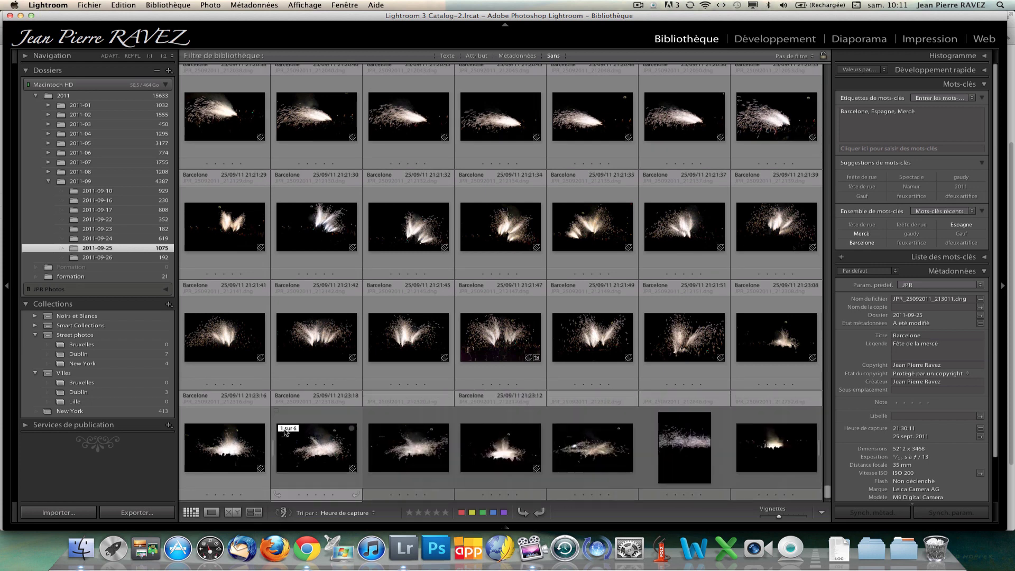
key("j")
scroll(496, 374, "down", 1)
key("j")
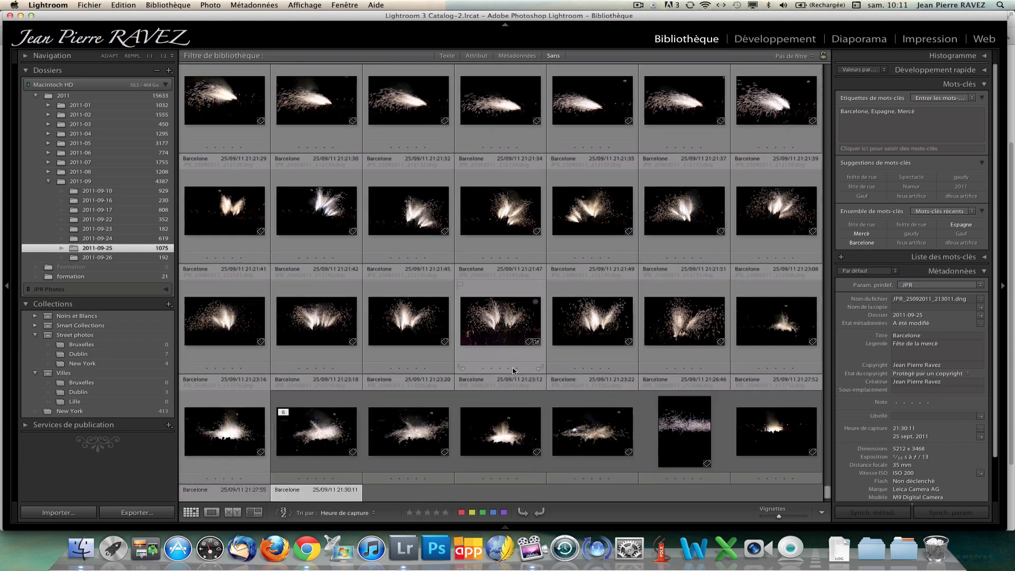
scroll(496, 374, "down", 1)
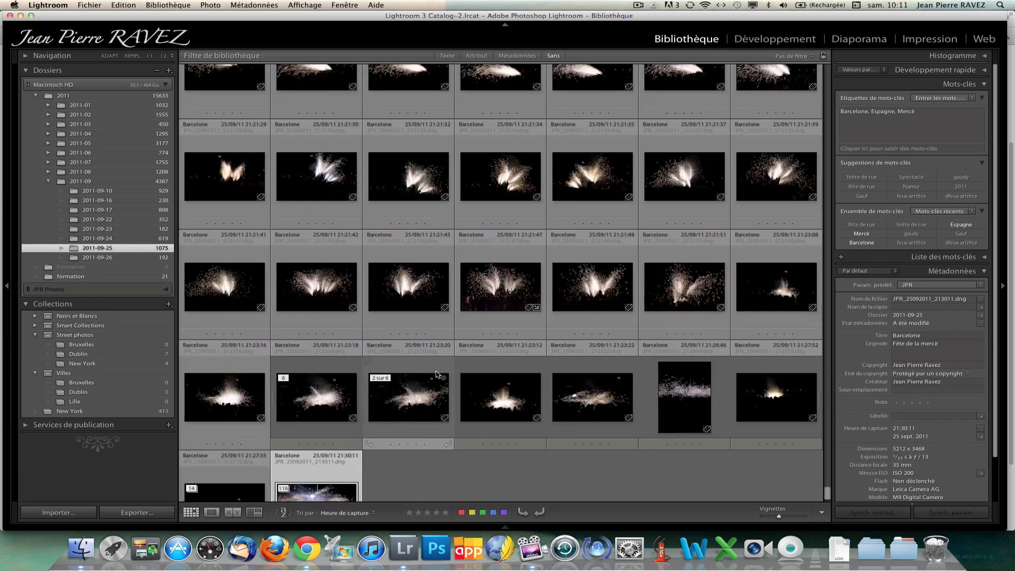
left_click(193, 489)
scroll(576, 394, "down", 2)
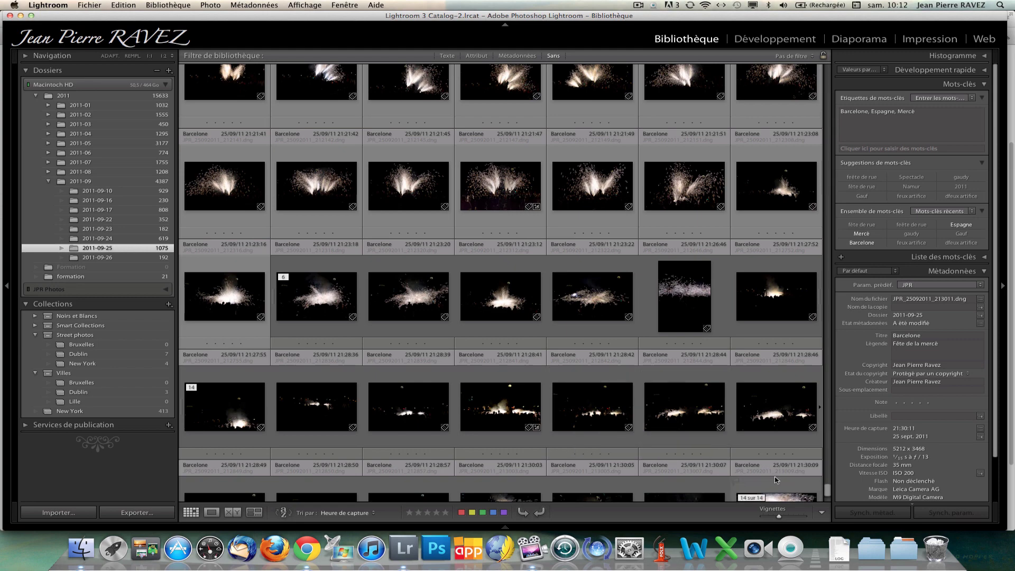
Select JPR_25092011_102059.dng through JPR_25092011_102113.jpg at the folder's start, and auto-stack by capture time with a 0:00:14 interval between stacks
left_click_drag(827, 489, 823, 63)
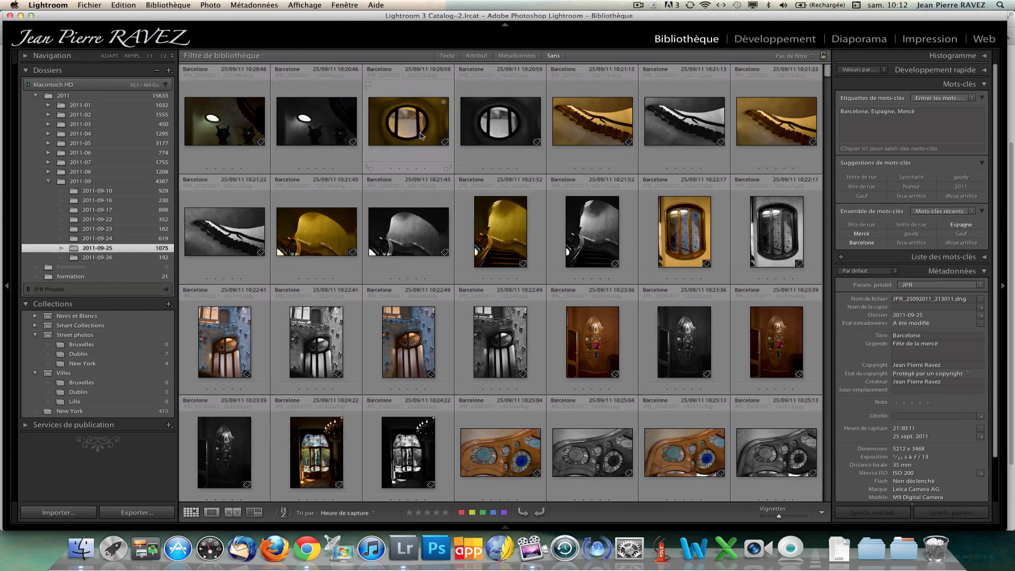
key("shift+End")
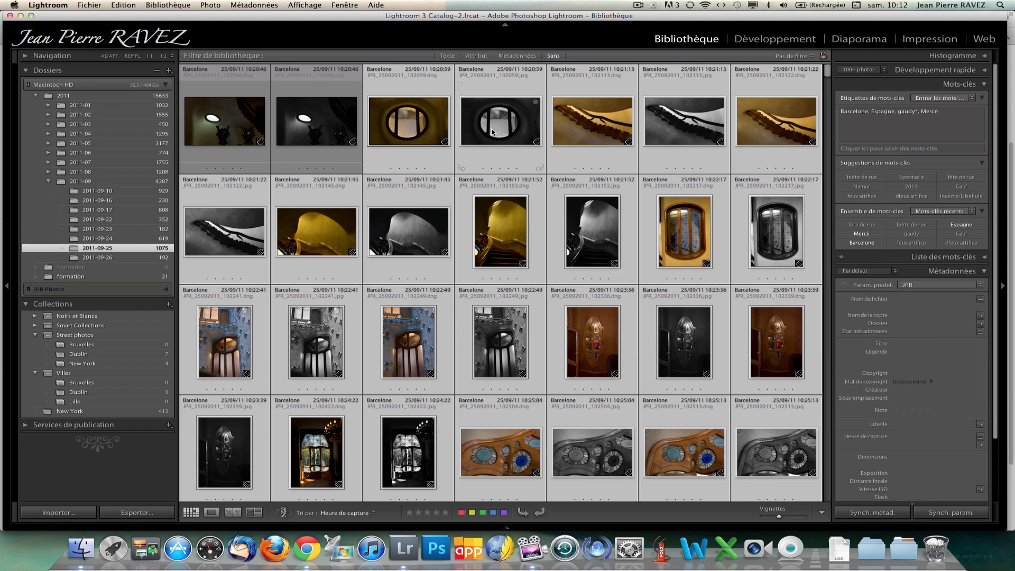
left_click(711, 158)
left_click(430, 159, "shift")
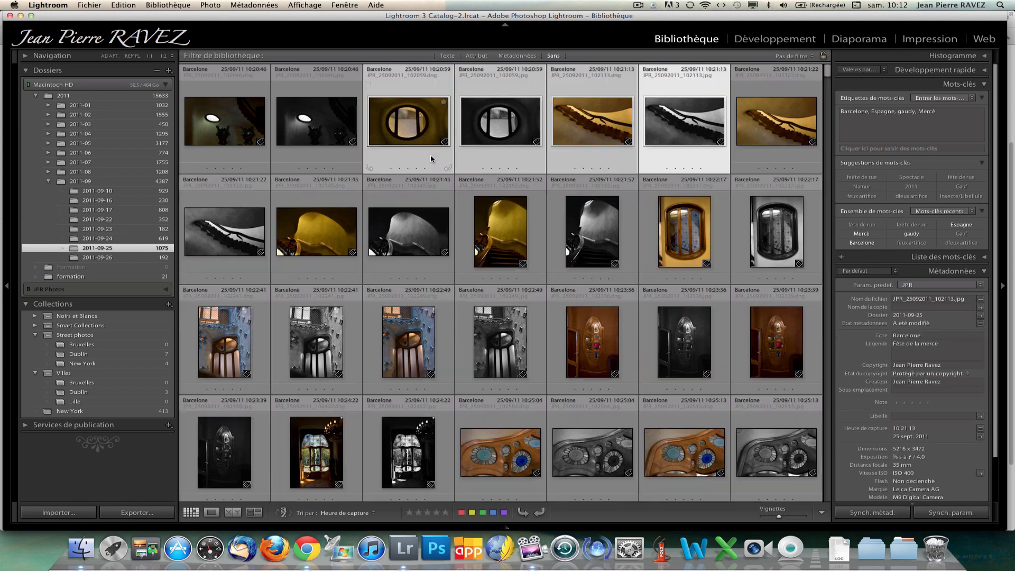
right_click(430, 133)
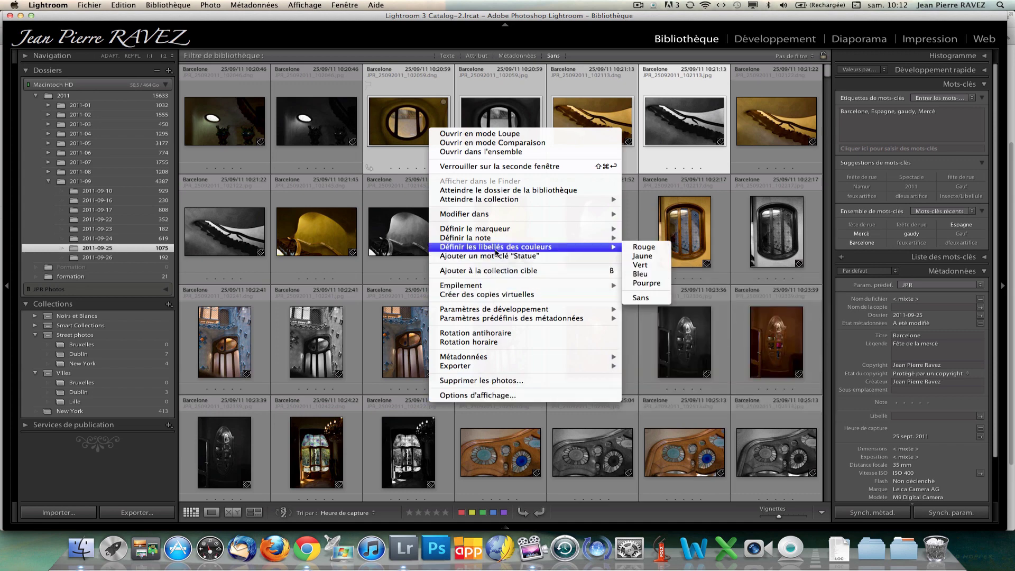
mouse_move(491, 205)
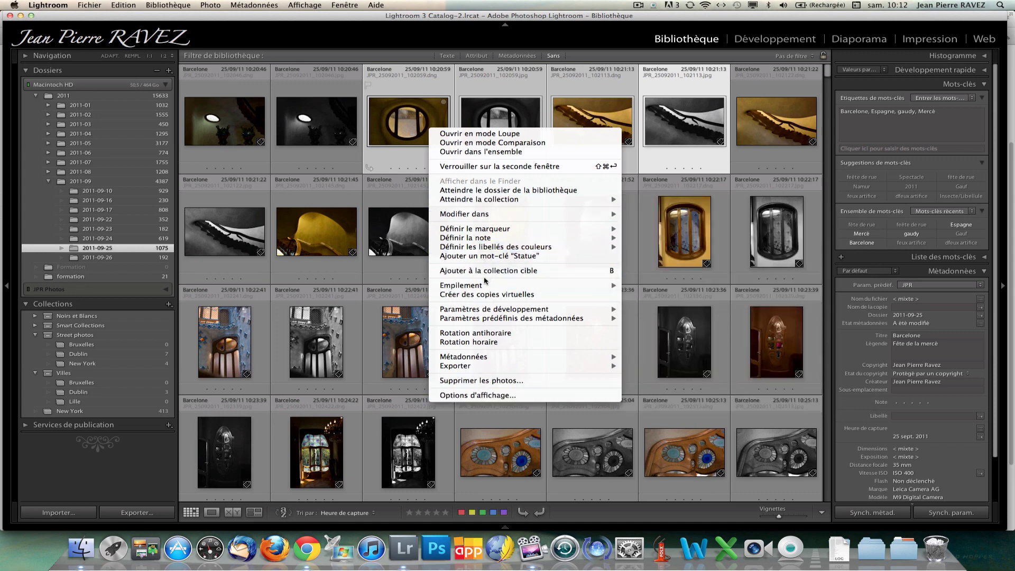
mouse_move(482, 287)
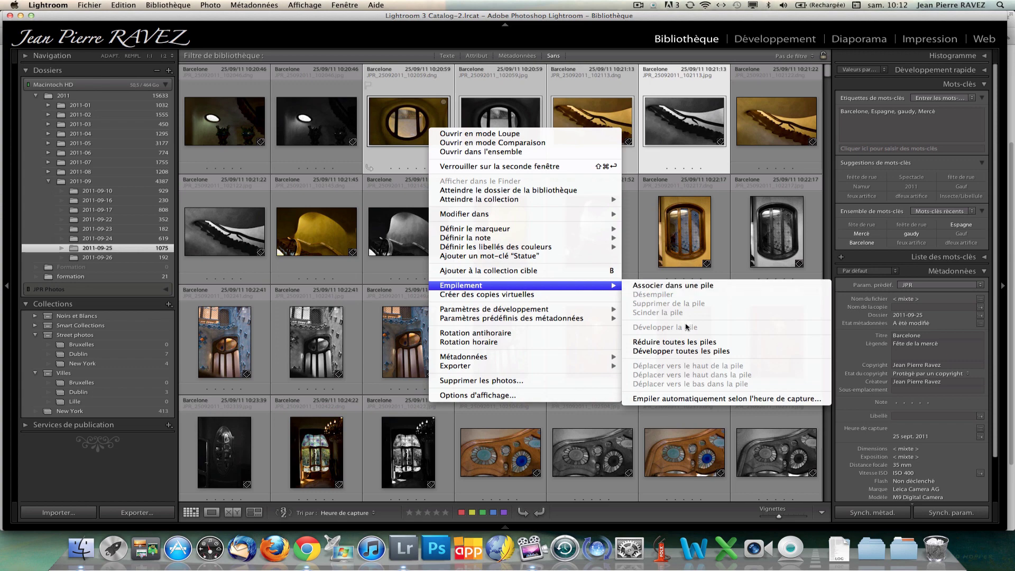
left_click(692, 399)
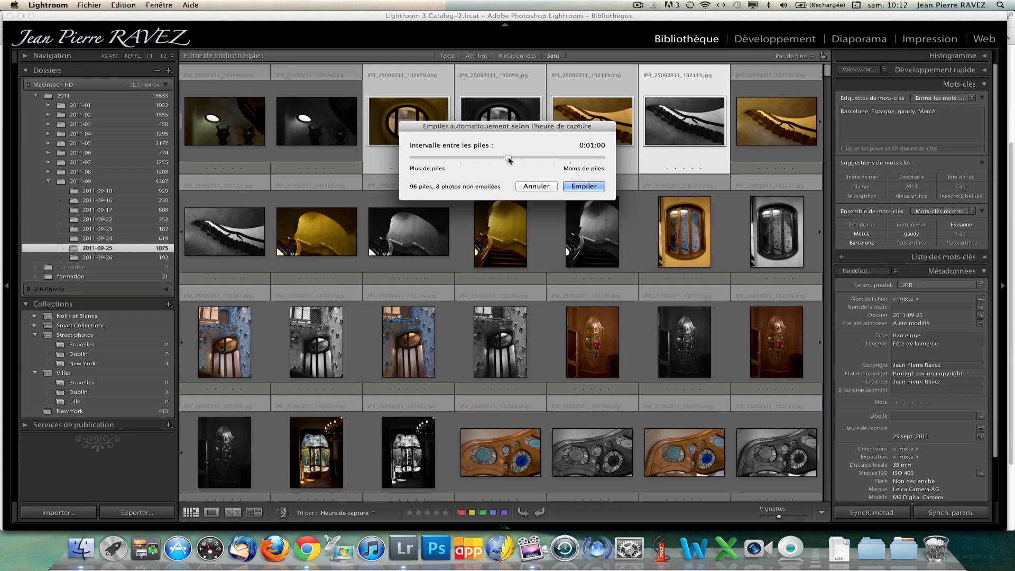
left_click_drag(509, 158, 435, 159)
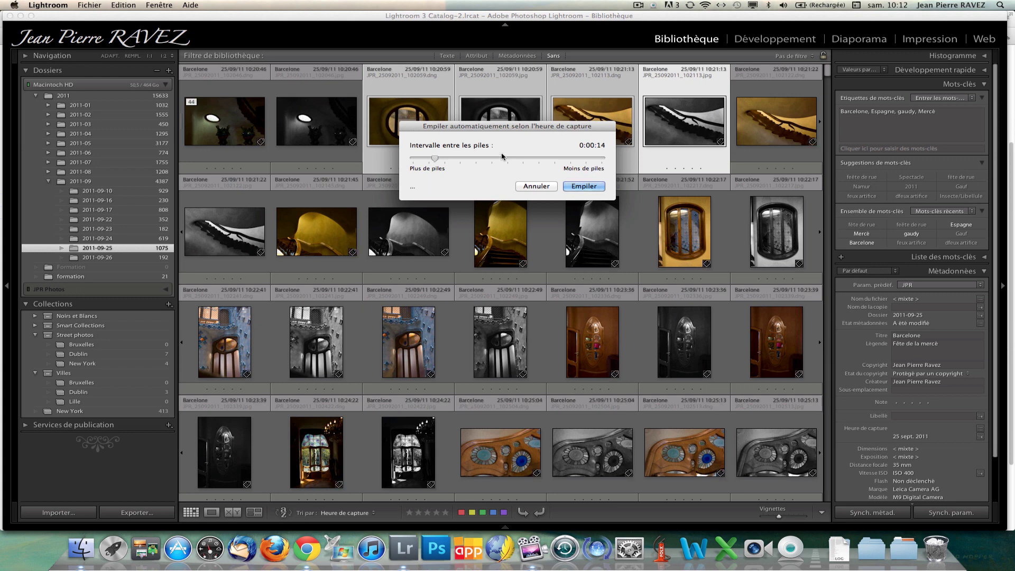
left_click(583, 187)
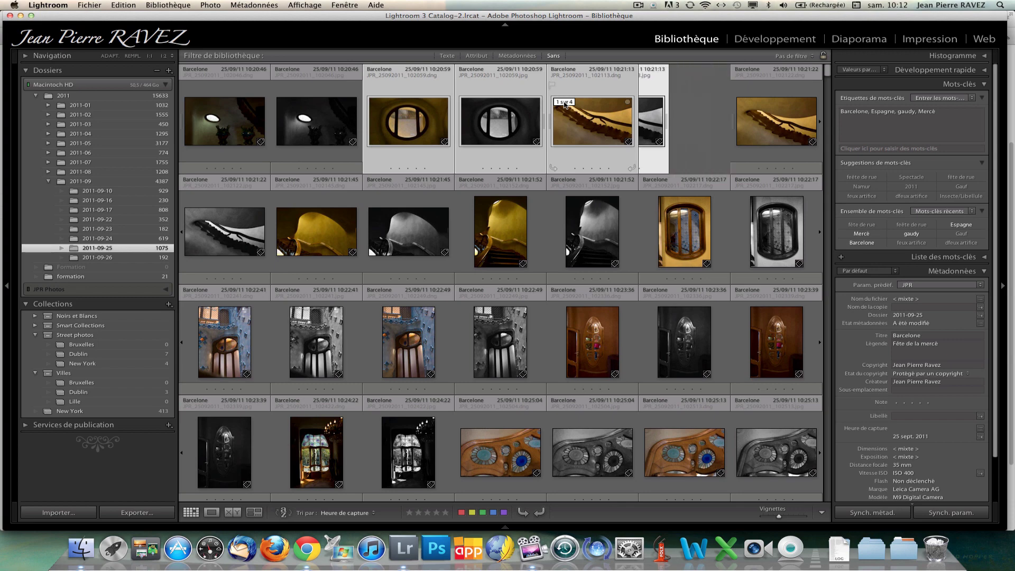
Collapse the stack starting with JPR_25092011_102113.dng and move JPR_25092011_102059.dng to the top of the first stack
left_click(590, 108)
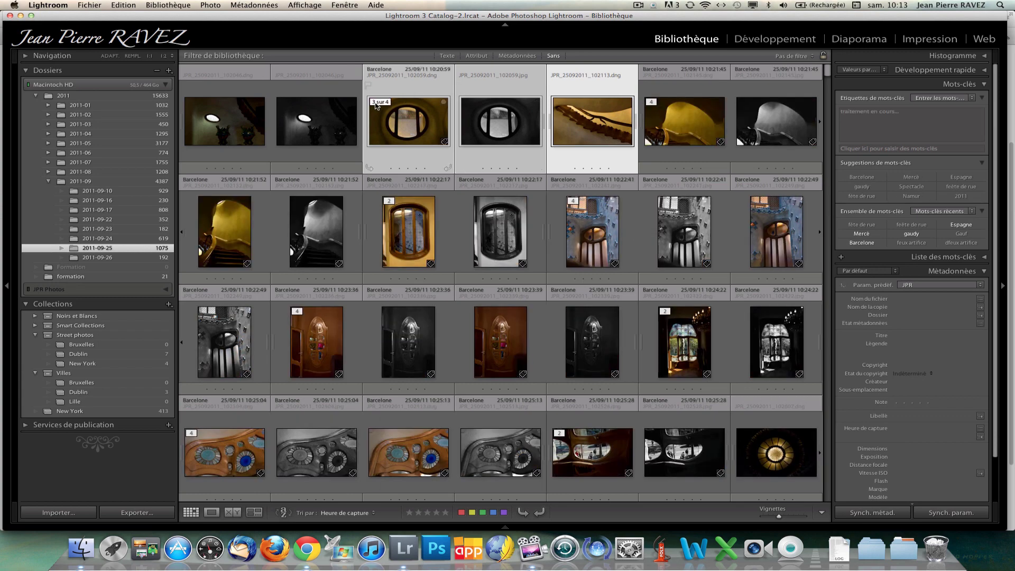
left_click(377, 103)
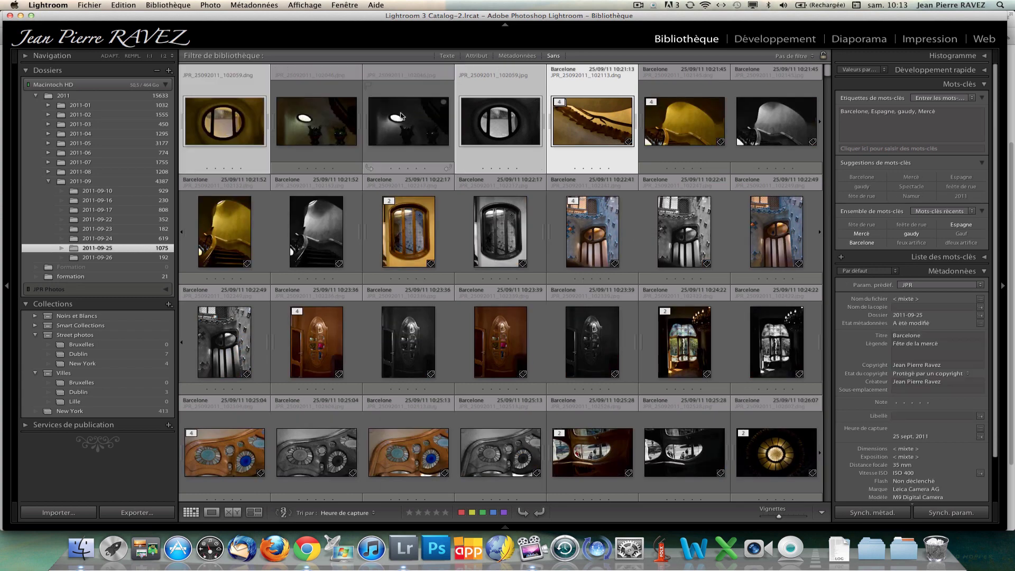